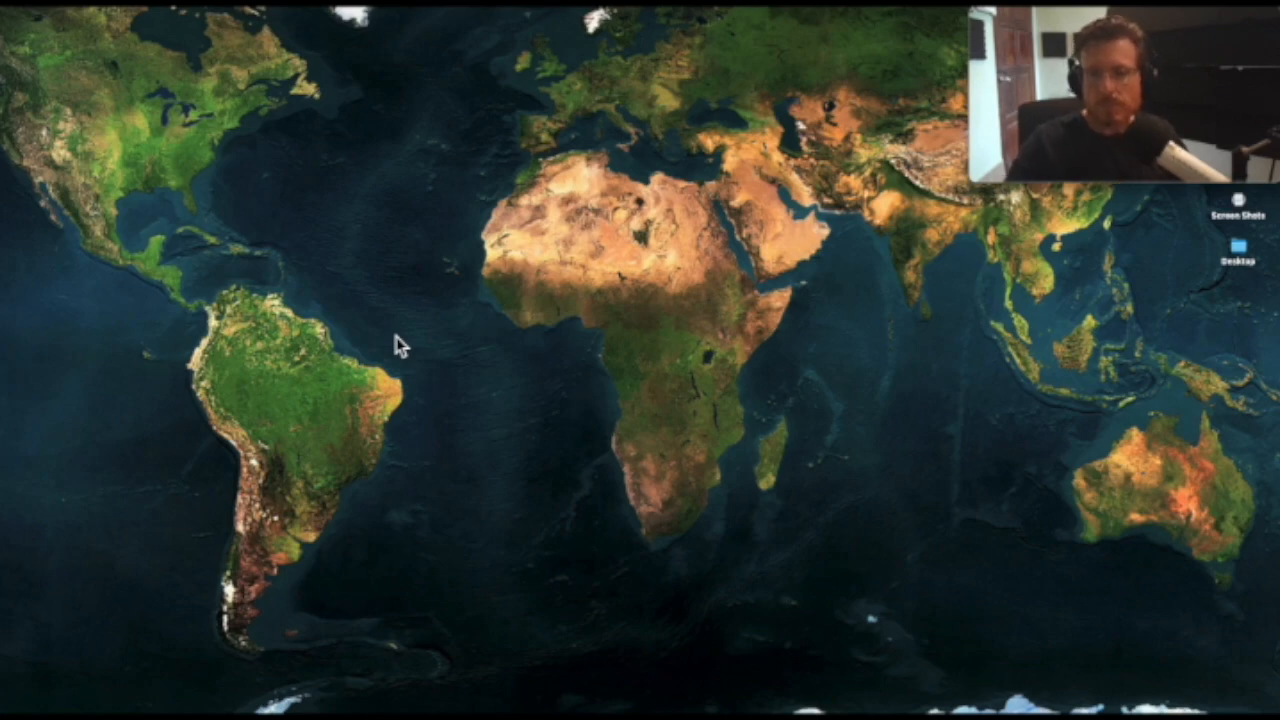
Step: Launch GarageBand and quit the Moogerfooger Effects Plug-ins activation window
mouse_move(830, 698)
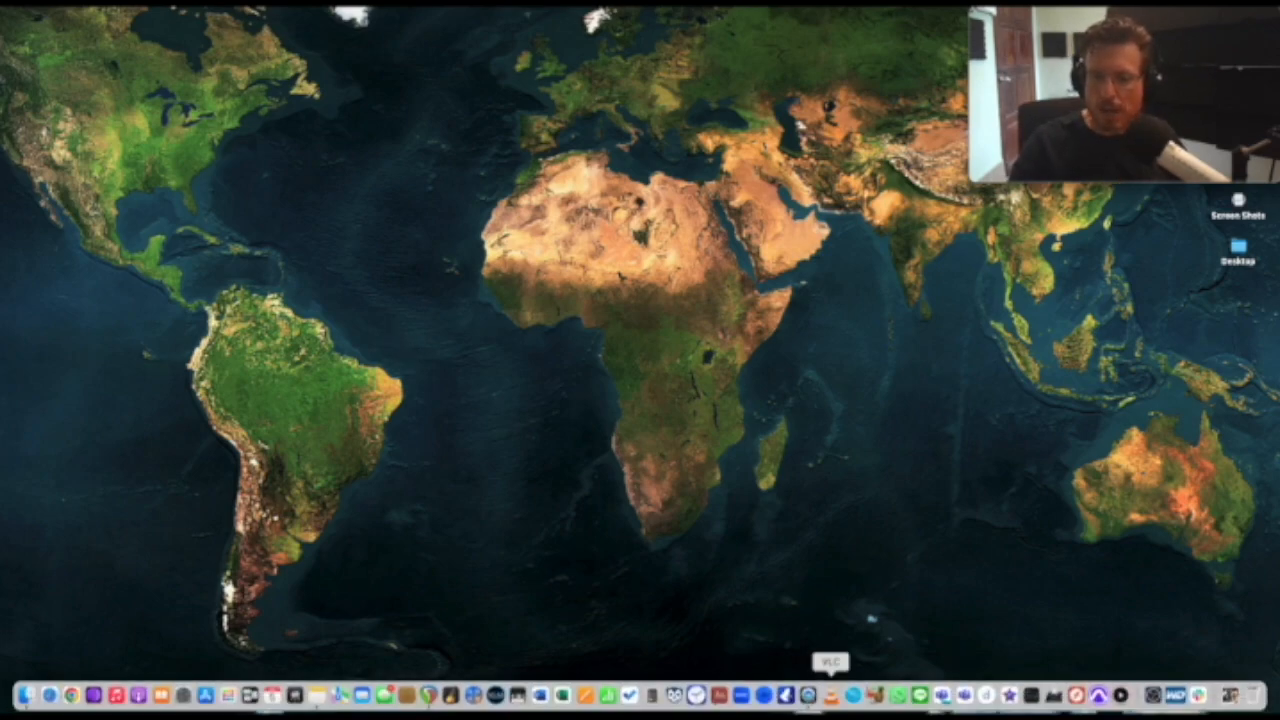
left_click(451, 697)
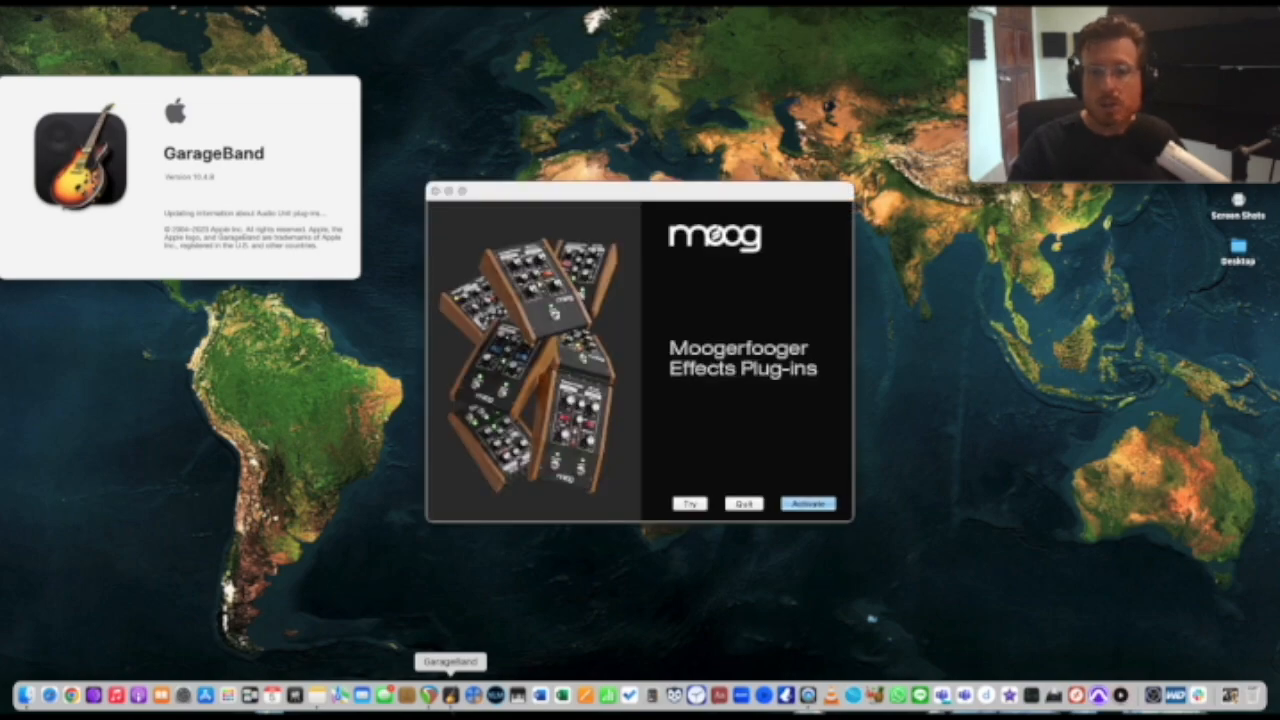
left_click(750, 505)
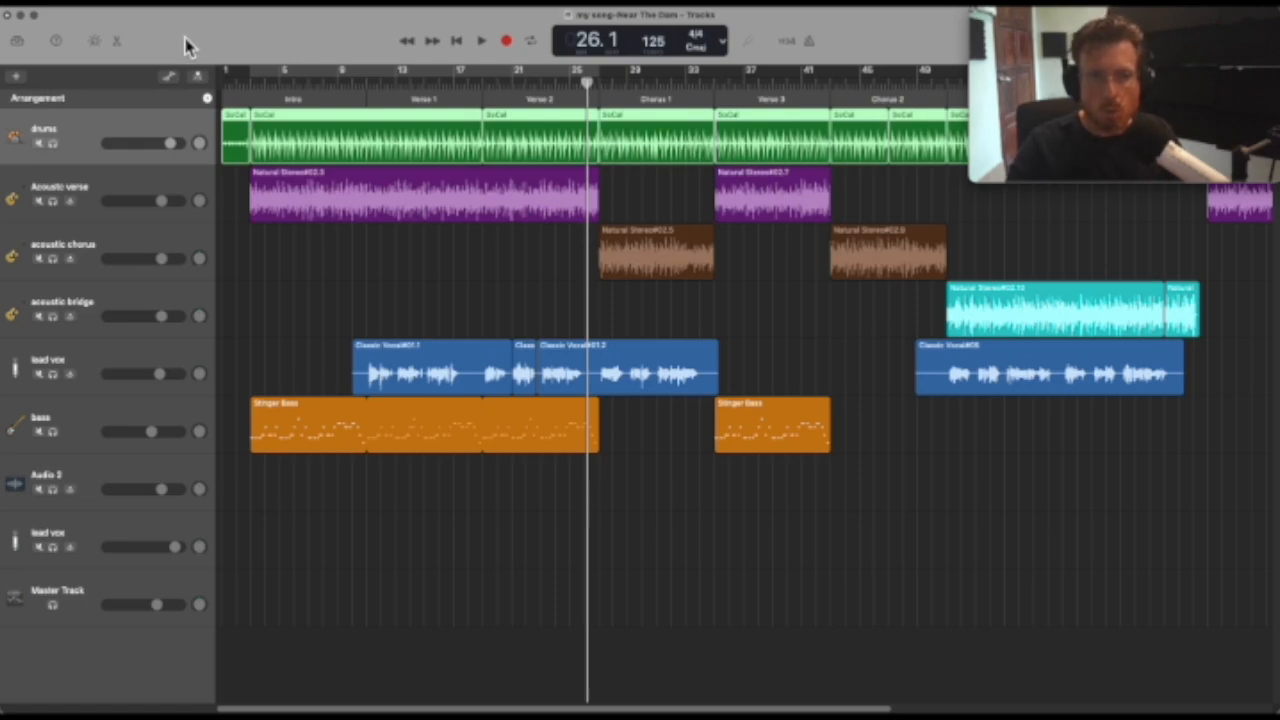
Step: Close the open project "my song-Near The Dam" without saving its changes
left_click(110, 8)
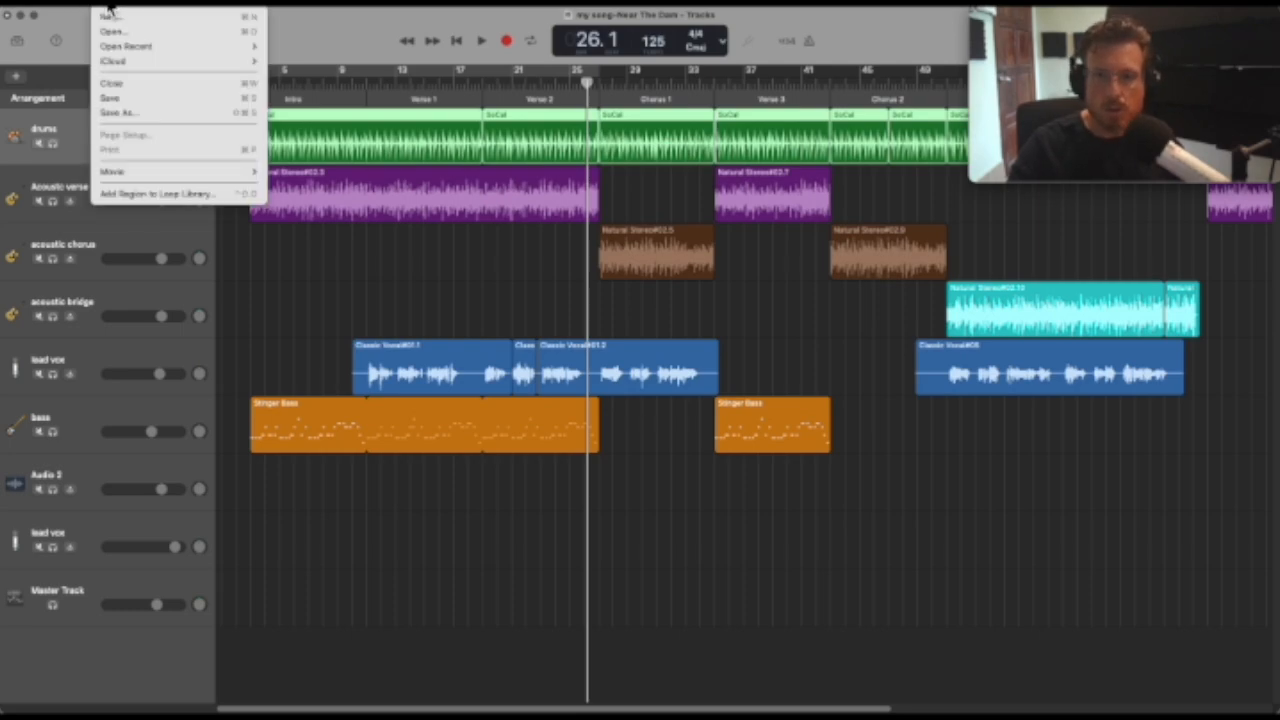
left_click(357, 42)
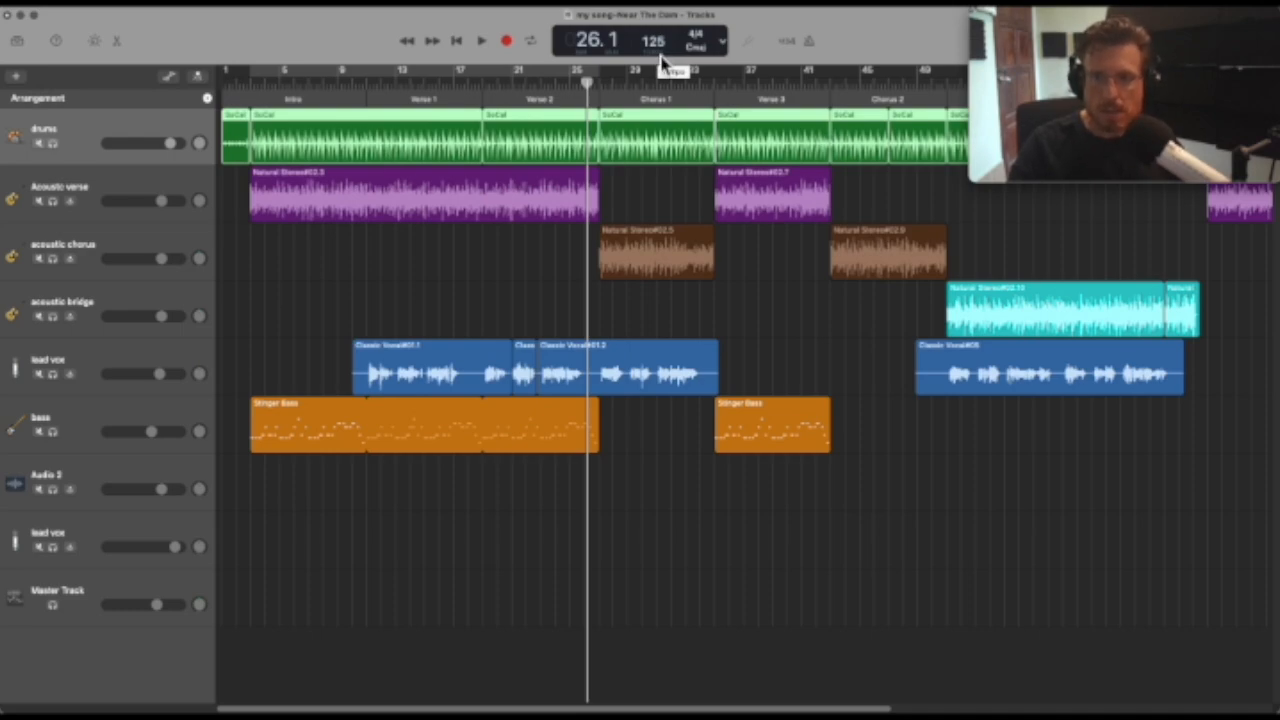
left_click(115, 14)
left_click(128, 84)
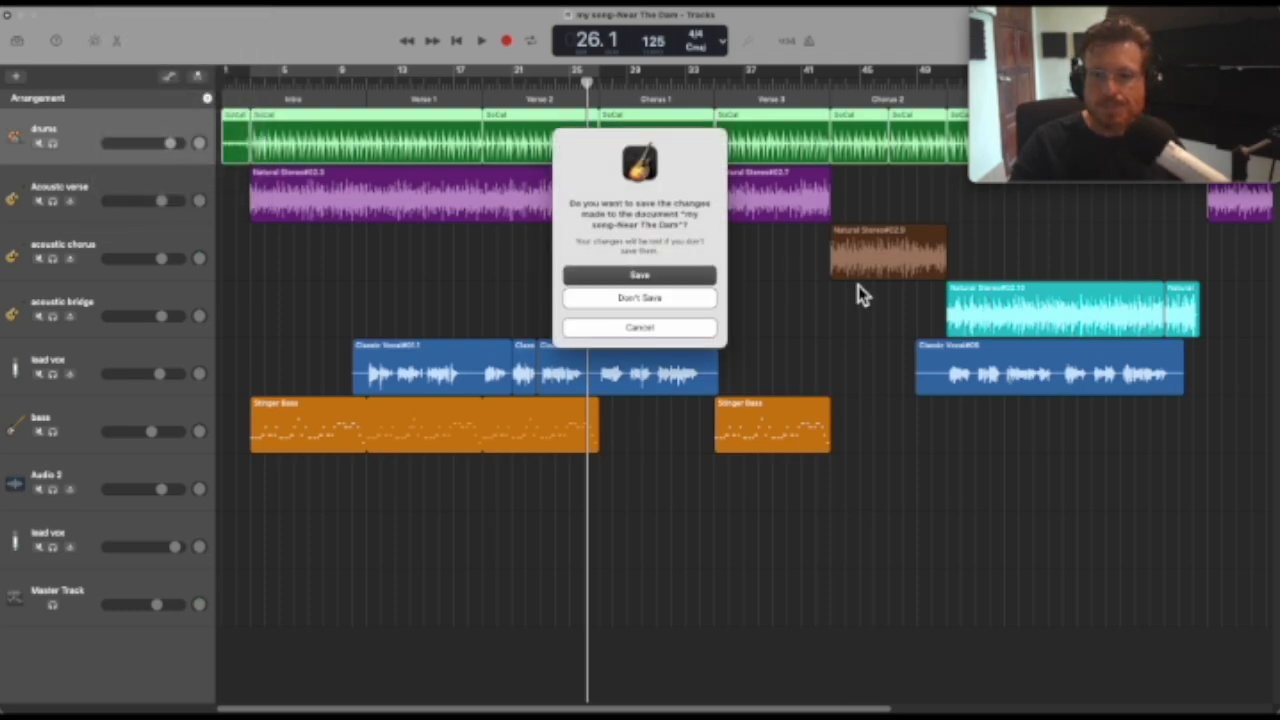
left_click(678, 296)
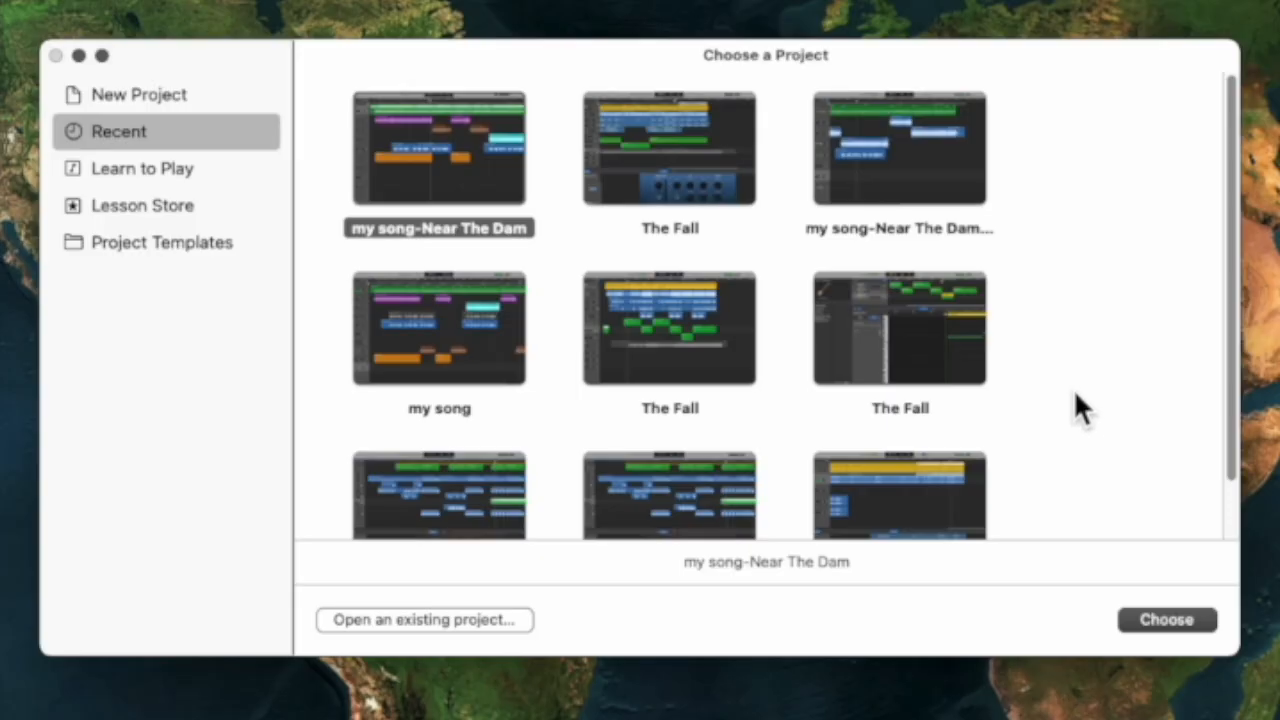
Step: Create a new empty project with a Drummer track as its first track
scroll(723, 273, "down", 3)
scroll(734, 272, "up", 3)
left_click(139, 106)
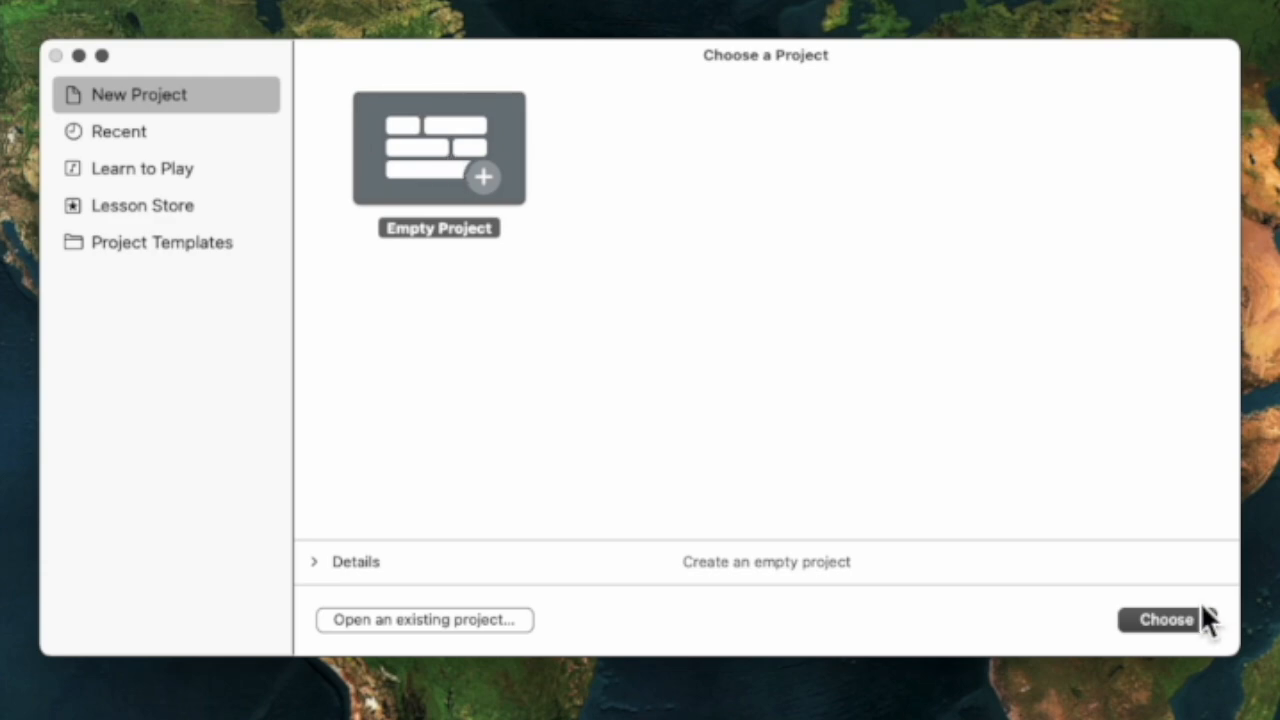
left_click(1166, 619)
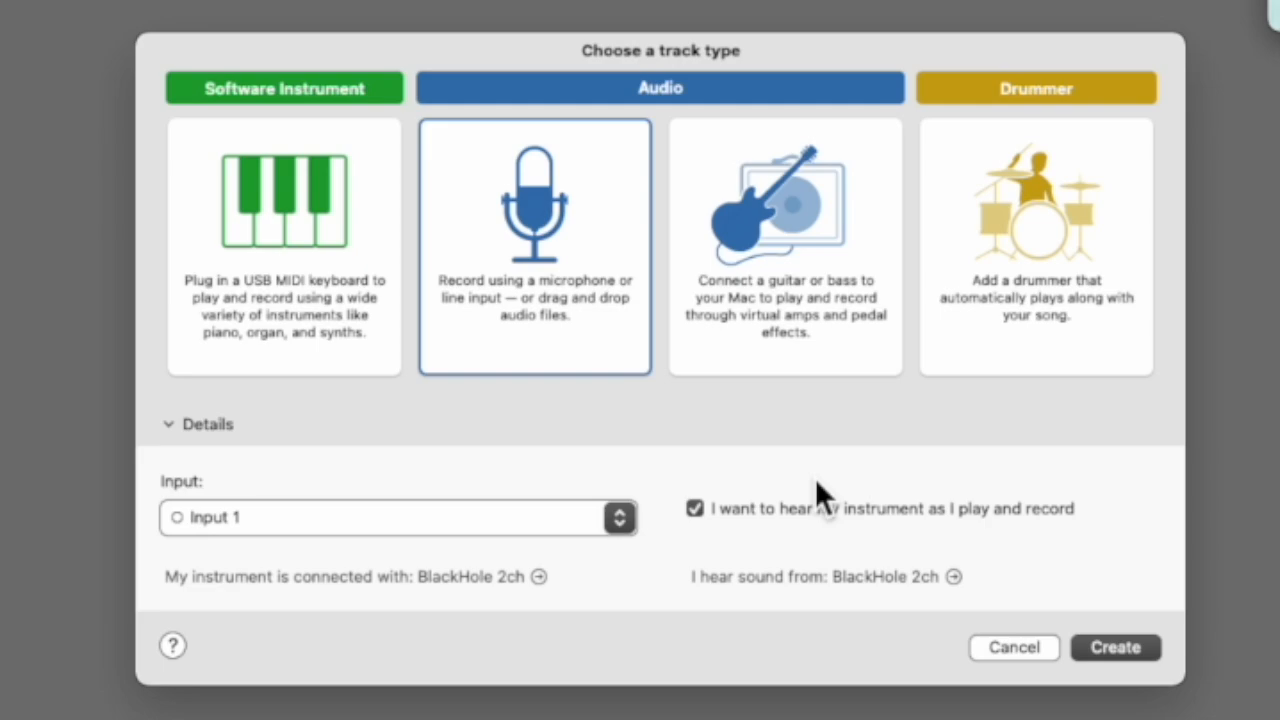
left_click(1088, 222)
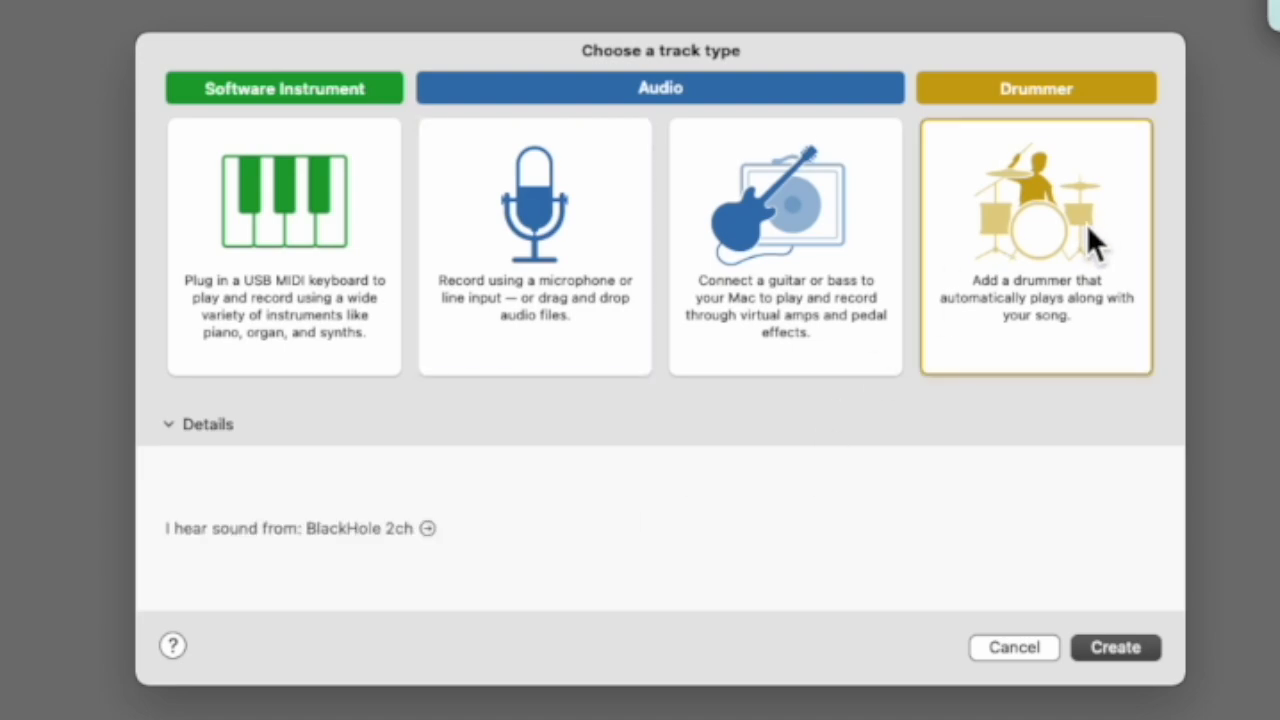
left_click(1114, 648)
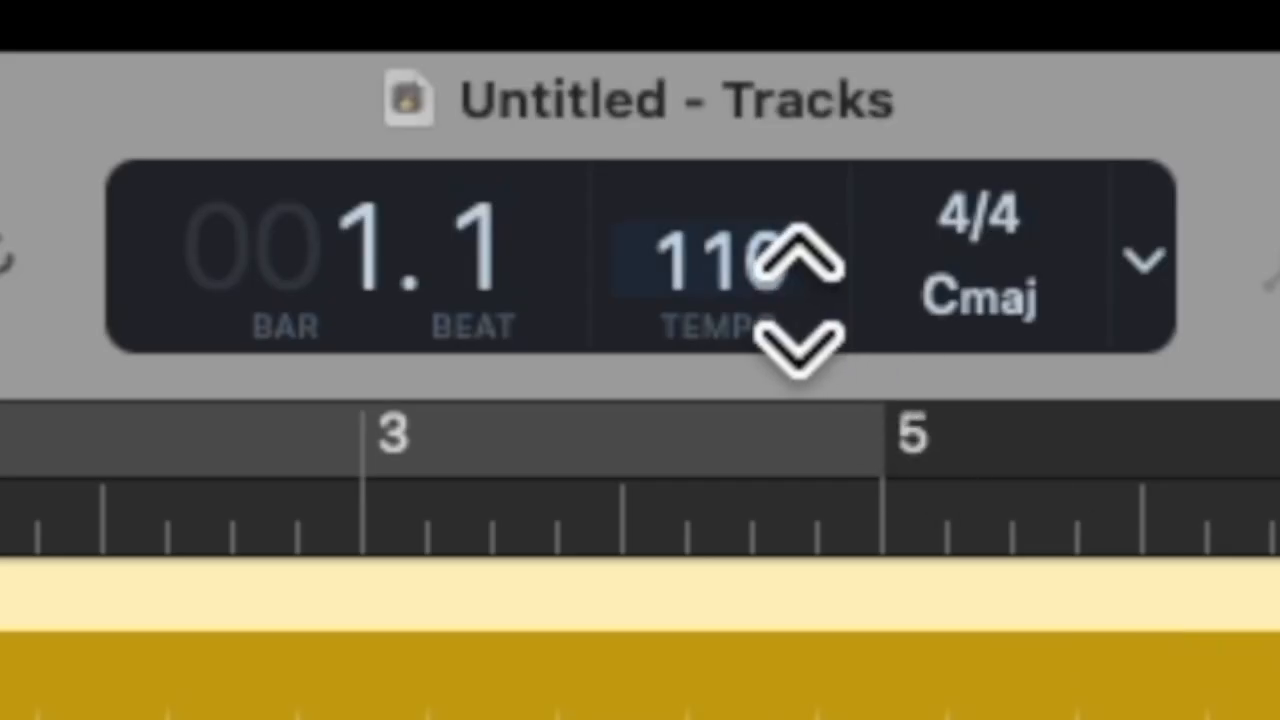
Step: Set the project tempo to 125 and the key signature to G major
left_click_drag(803, 300, 796, 52)
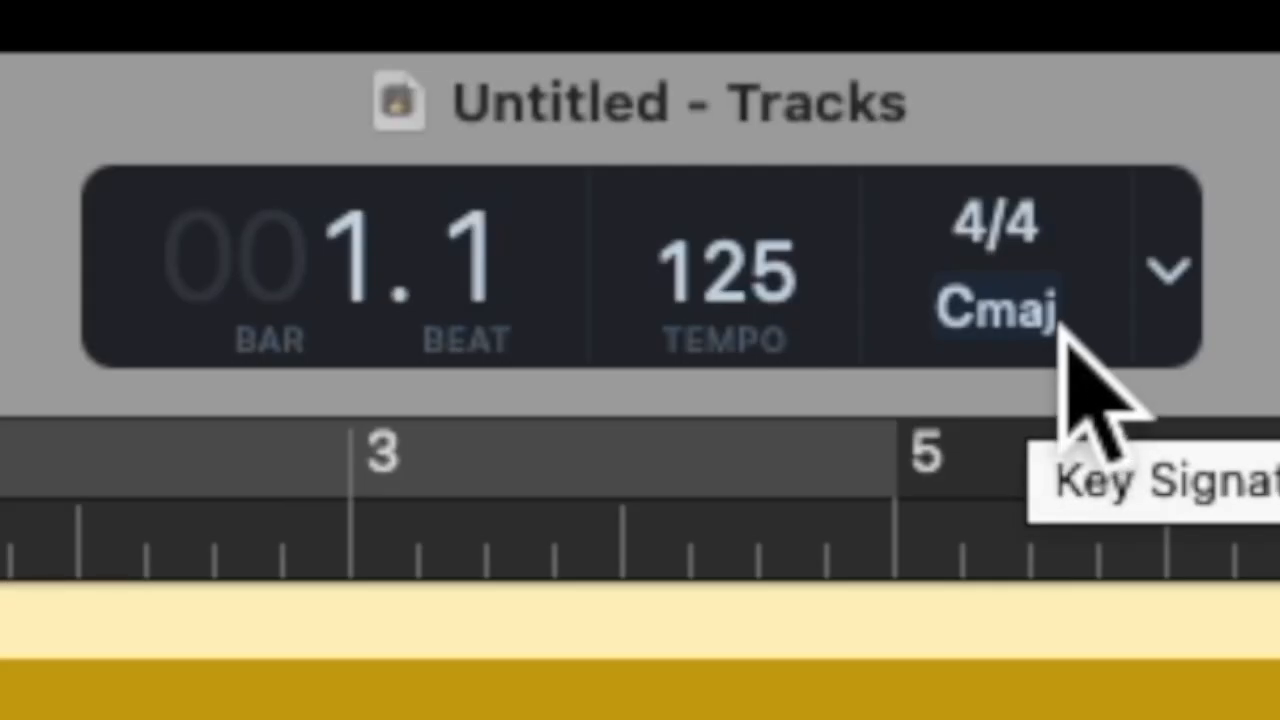
left_click(695, 46)
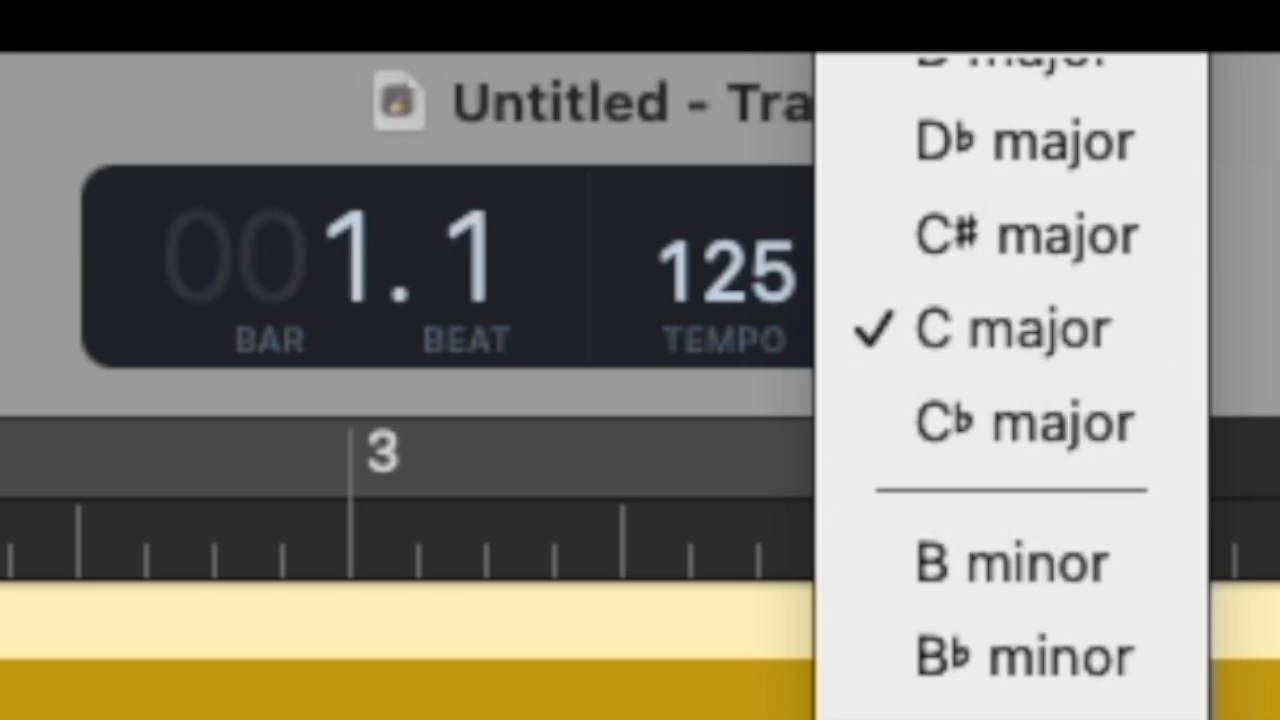
scroll(1010, 400, "up", 5)
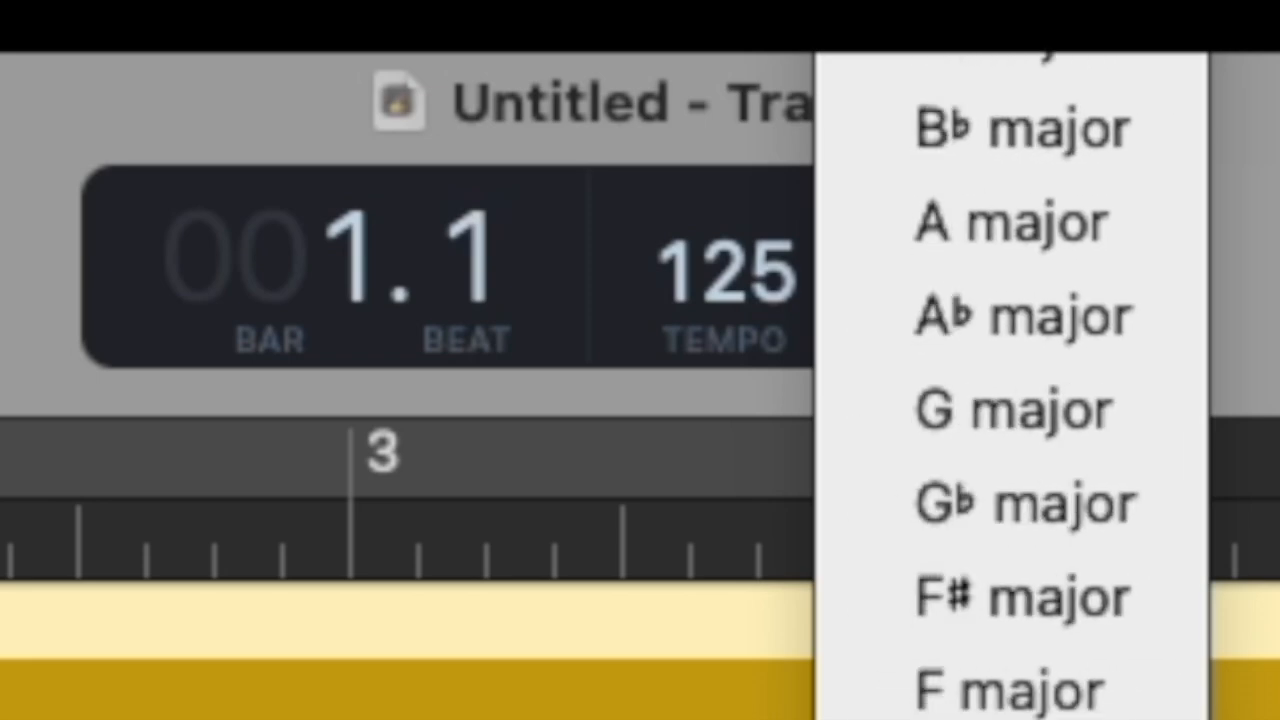
left_click(1055, 430)
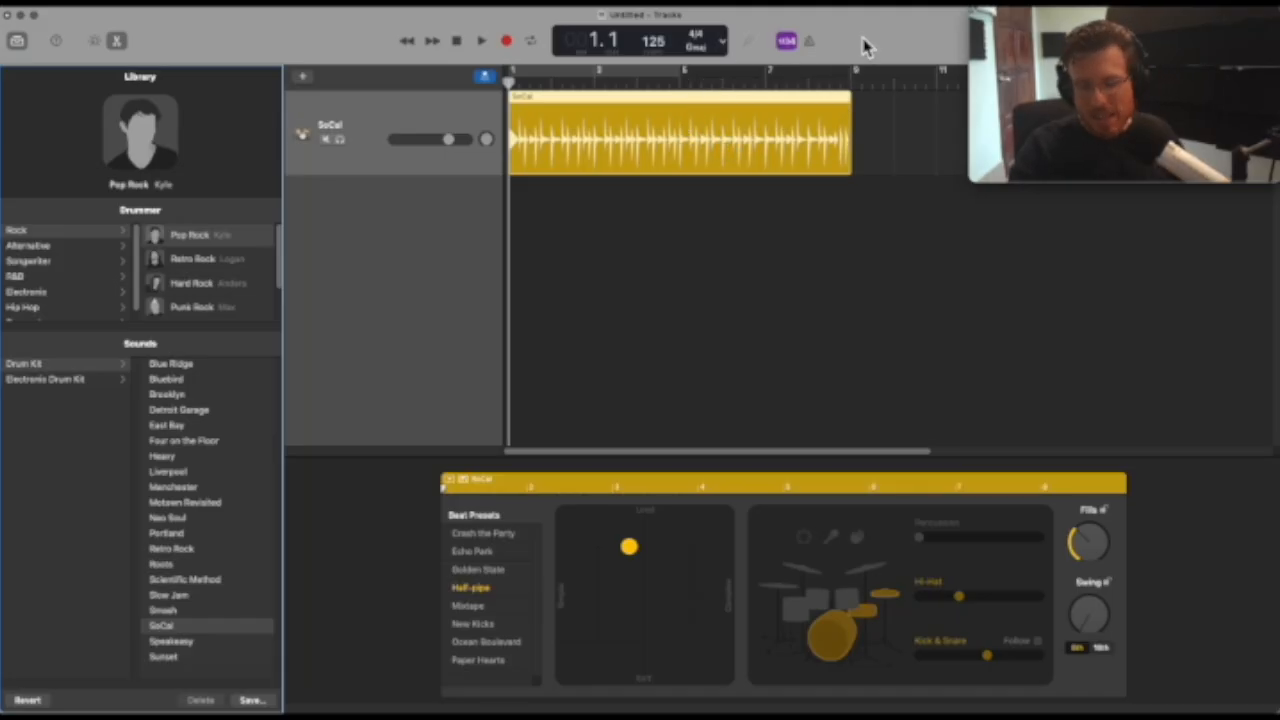
Step: Save the project as "GB tutorial" in the tutorial folder inside Sessions > teaching
left_click(113, 8)
left_click(777, 233)
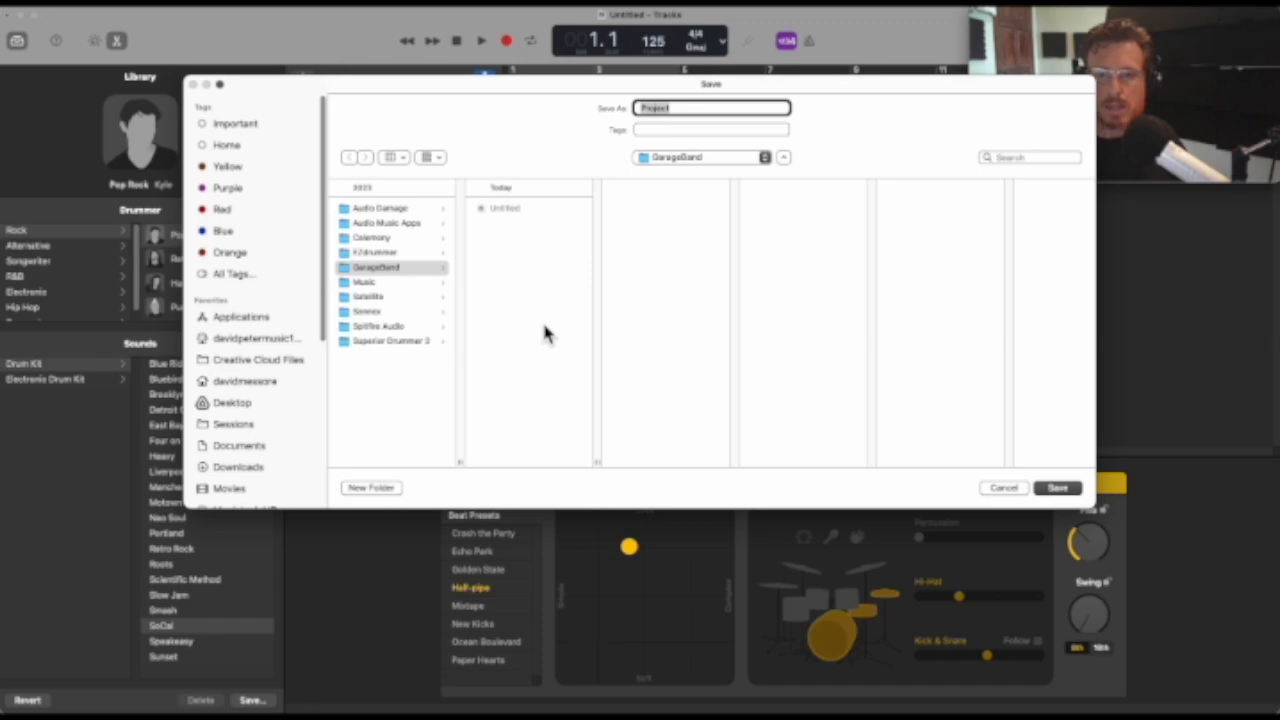
scroll(236, 390, "down", 2)
left_click(238, 375)
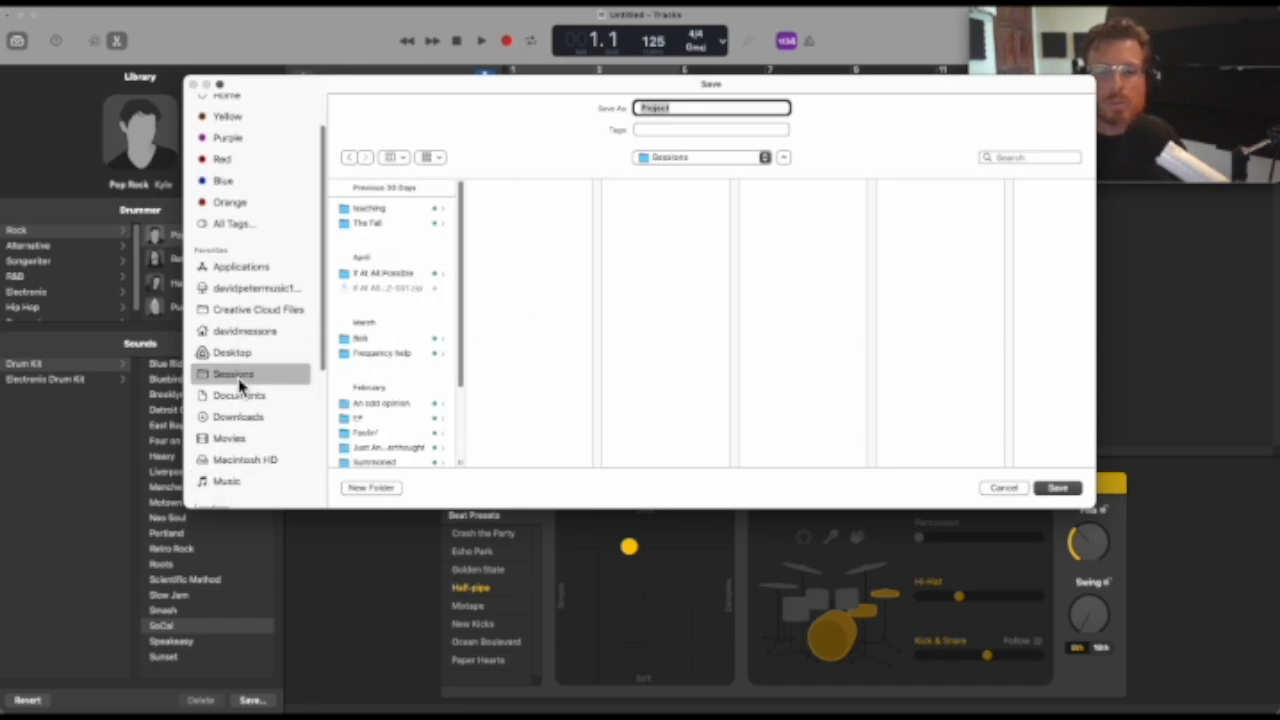
left_click(376, 209)
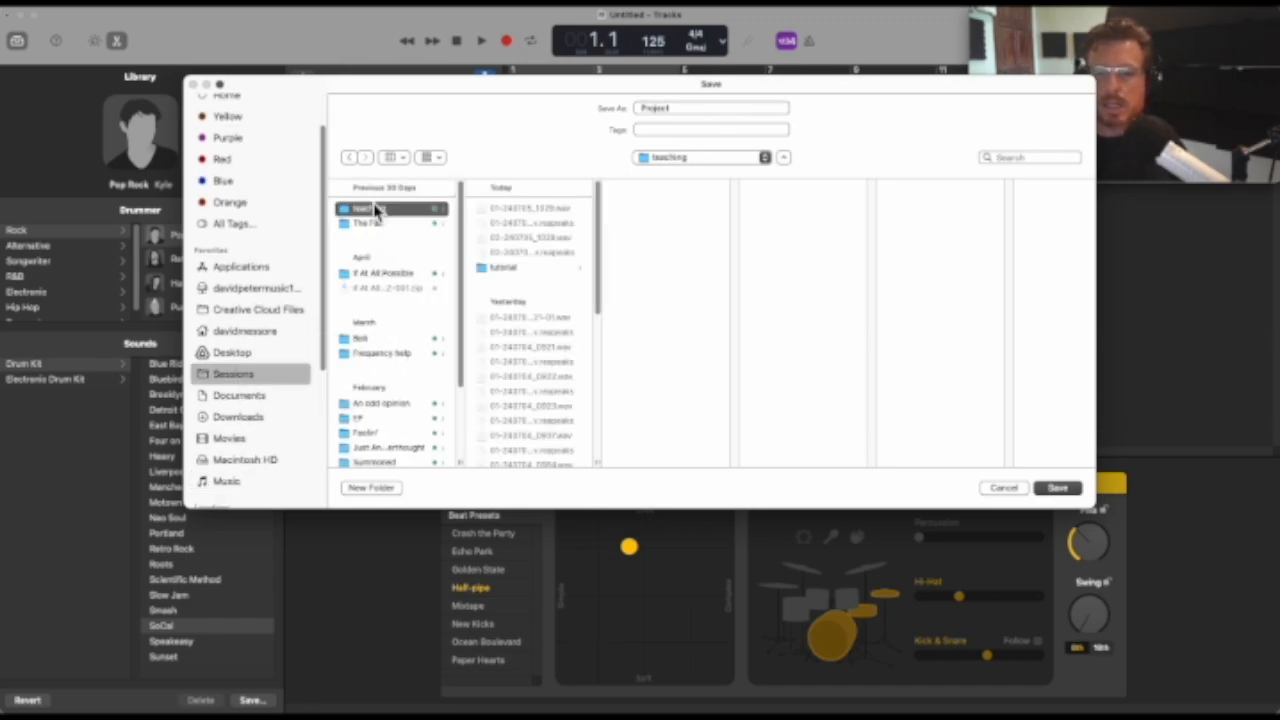
left_click(528, 269)
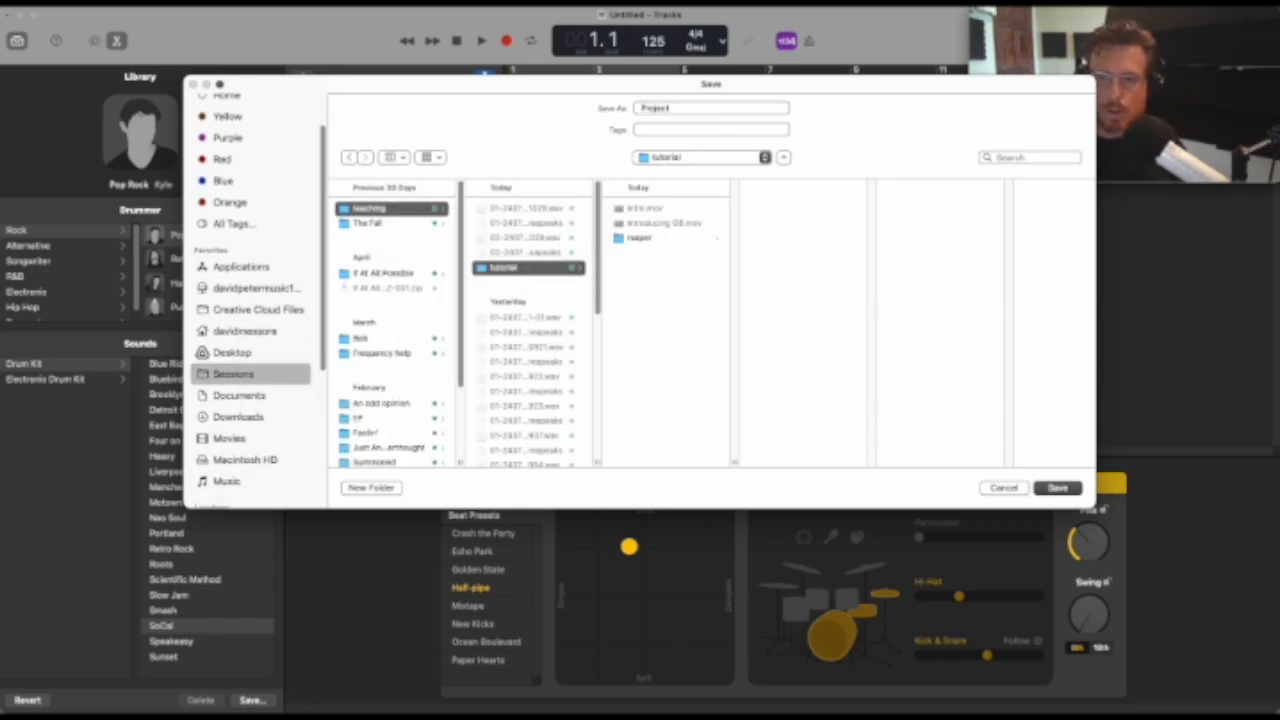
left_click(699, 112)
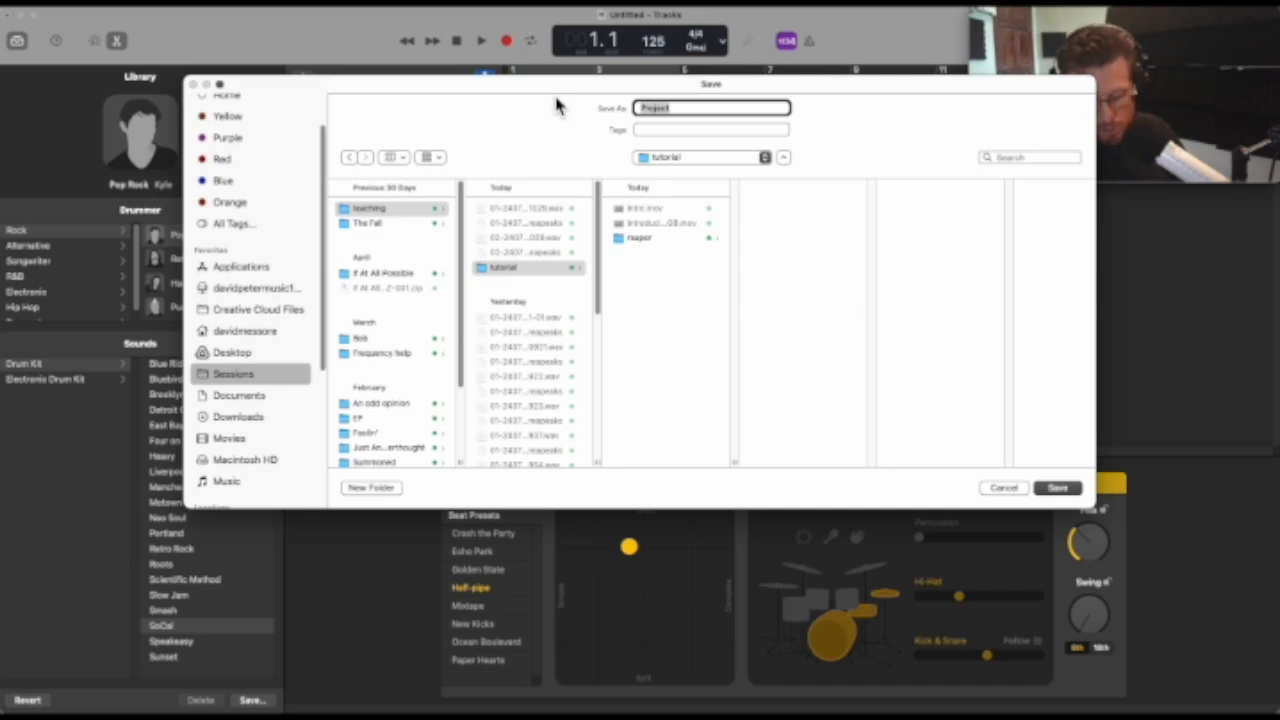
key("BackSpace")
type("GB tutorial")
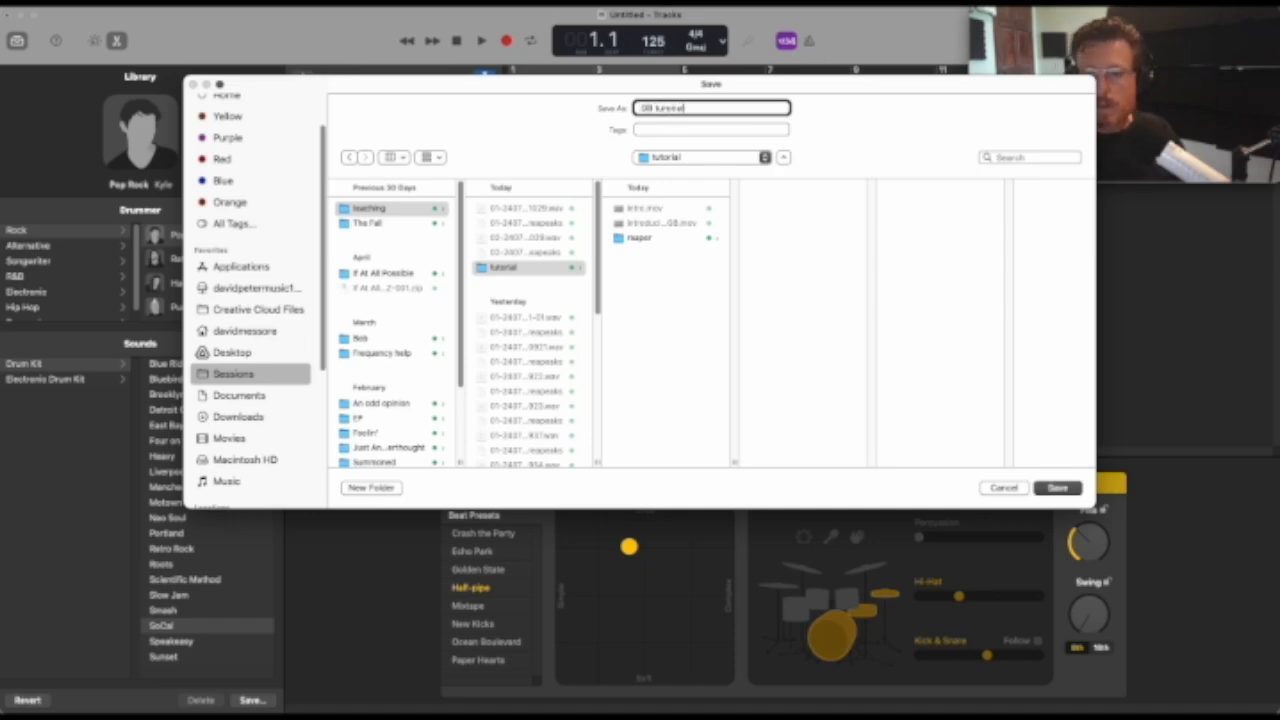
key("Return")
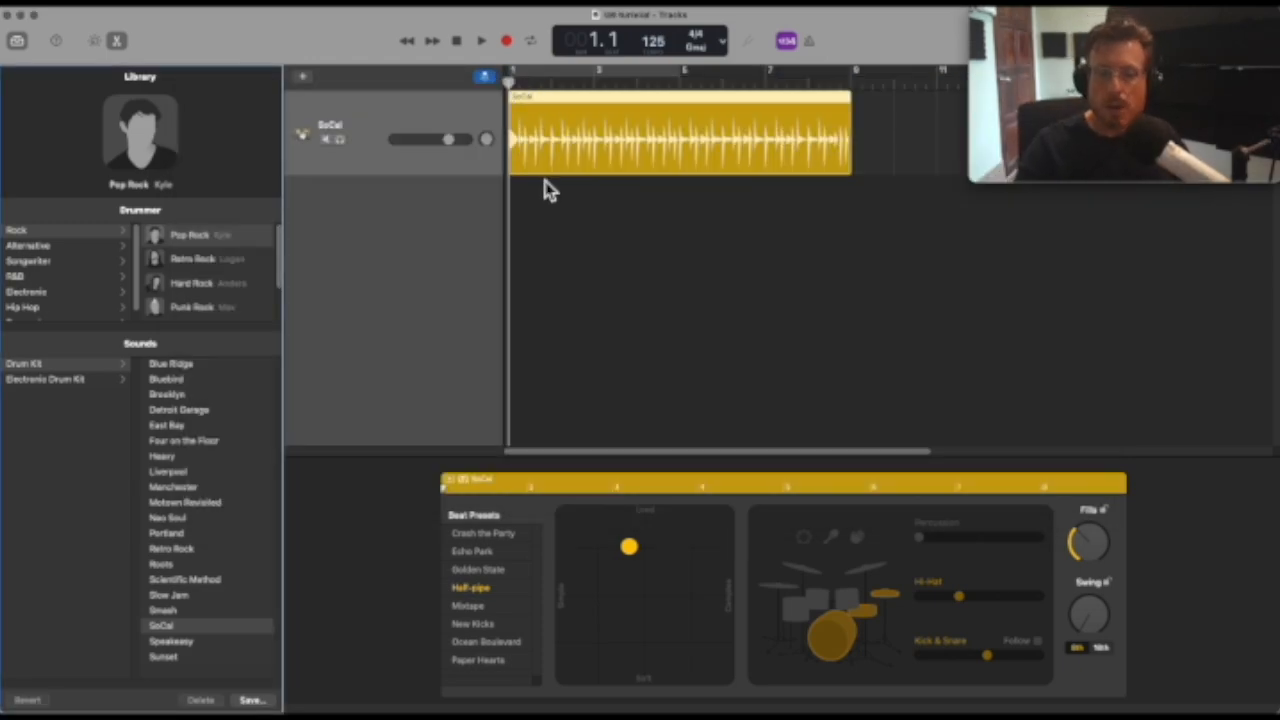
Step: Preview the default drum region and switch the track to the Britpop rock drummer with the Liverpool drum kit
left_click(481, 41)
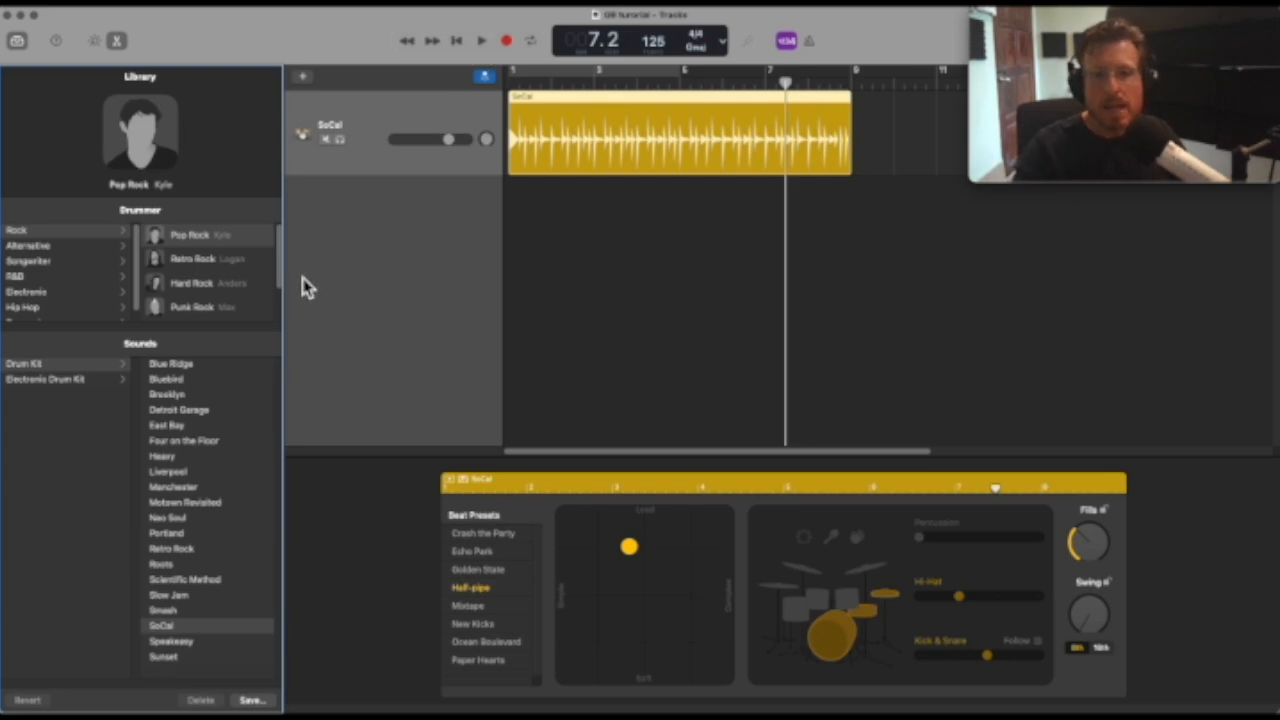
scroll(220, 263, "down", 2)
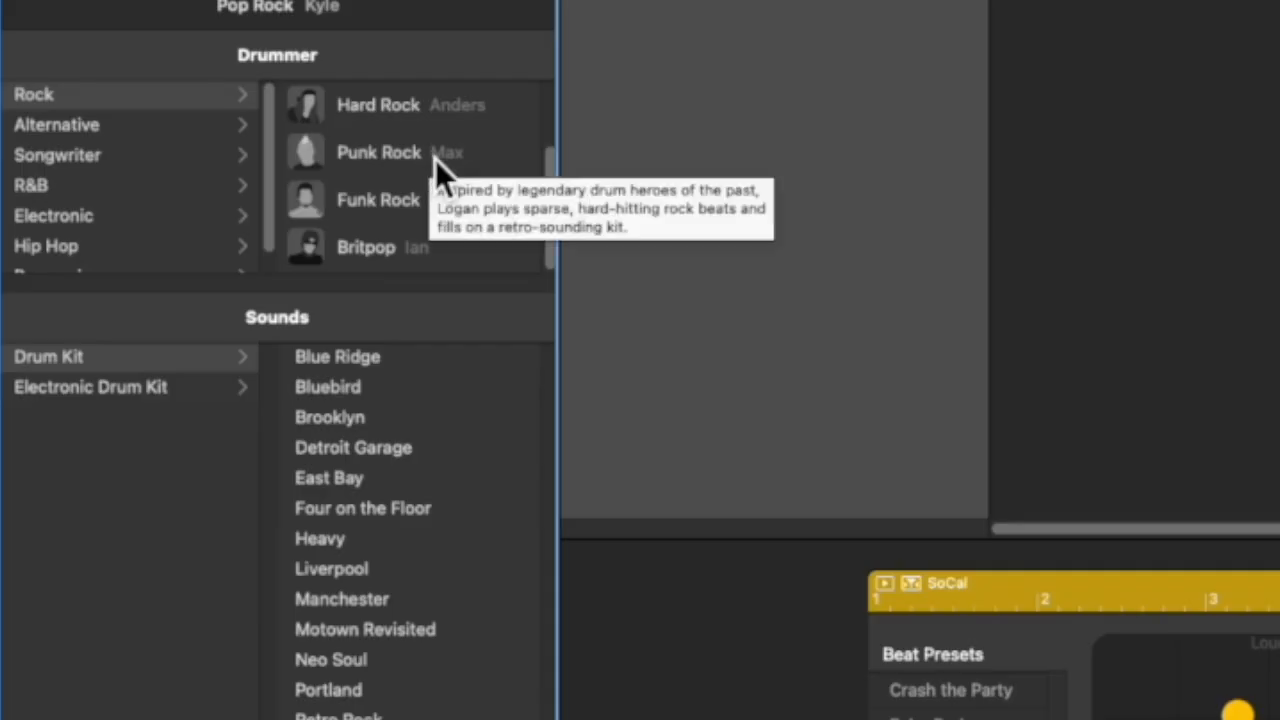
scroll(430, 152, "up", 2)
scroll(430, 151, "down", 2)
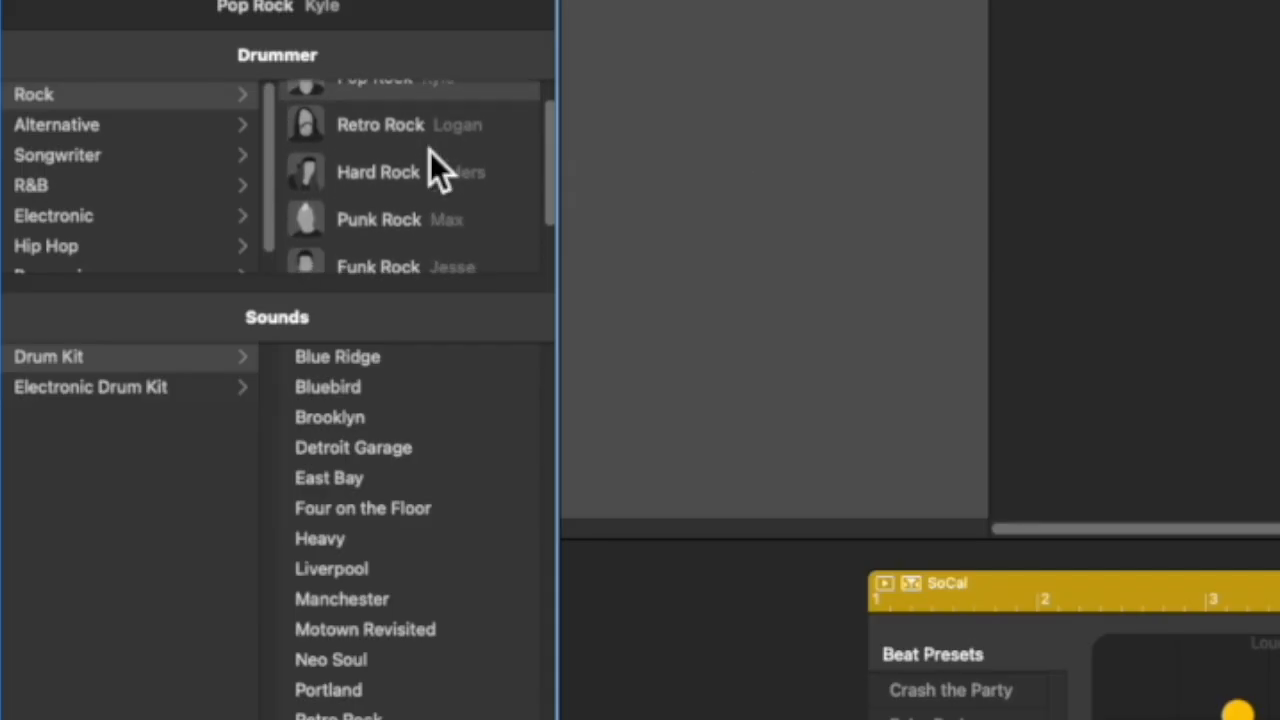
left_click(364, 252)
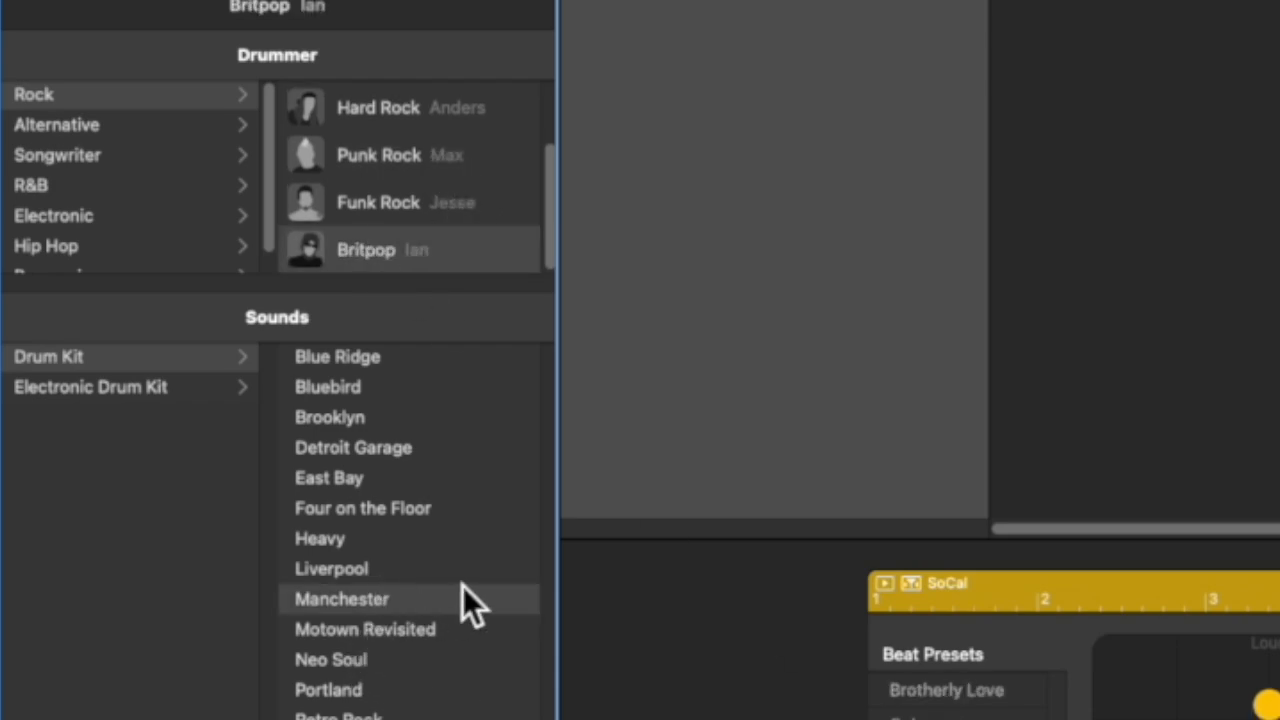
left_click(369, 578)
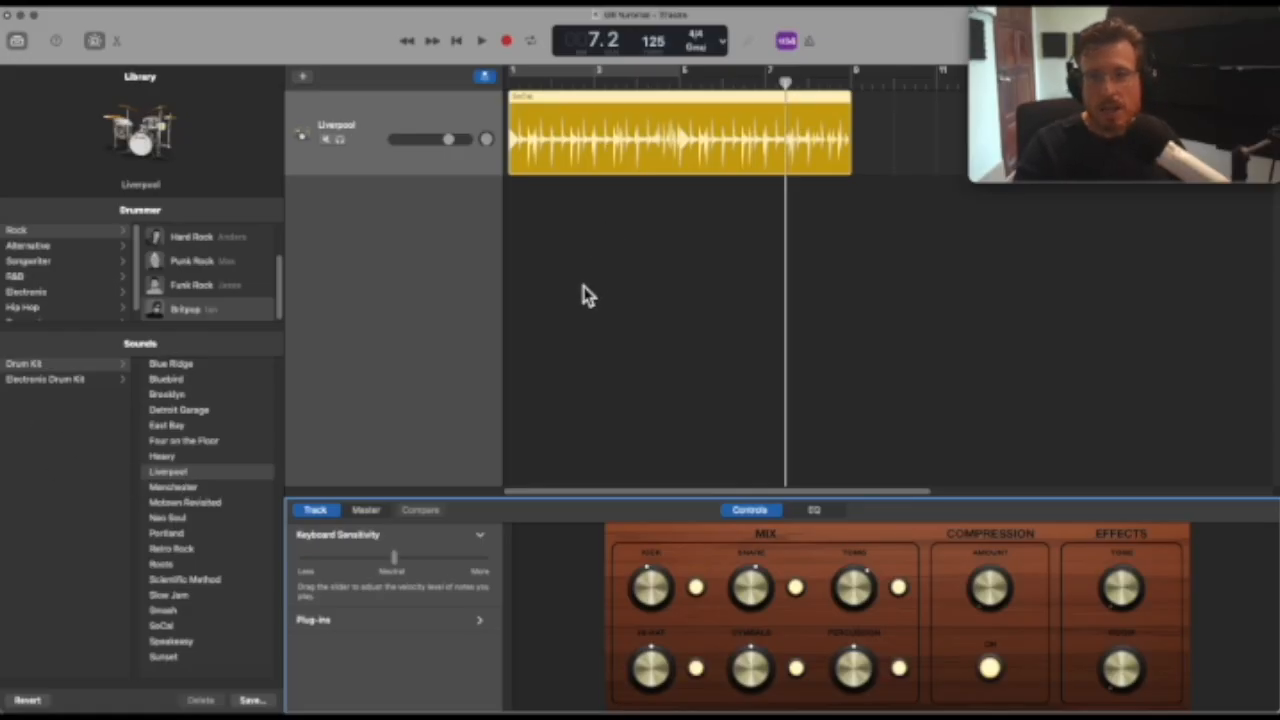
Step: Play the drum region from the beginning to hear the Liverpool kit, and stop playback
left_click(455, 45)
left_click(482, 43)
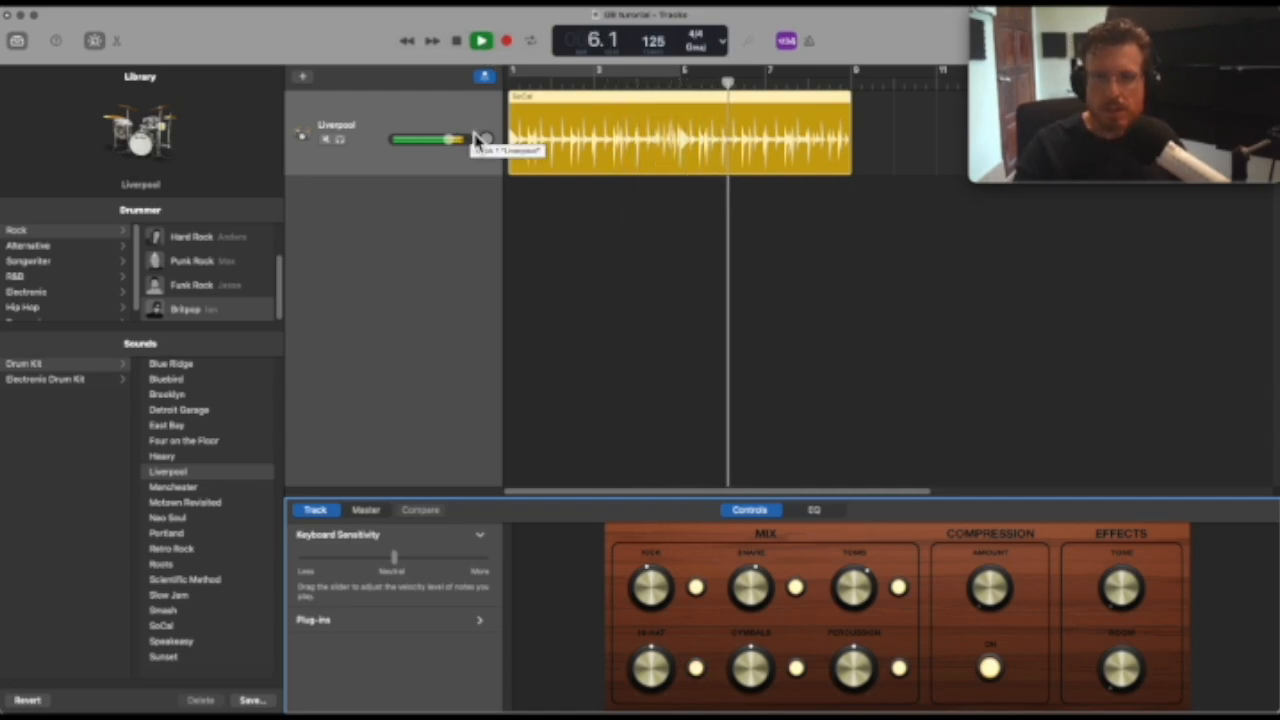
key("space")
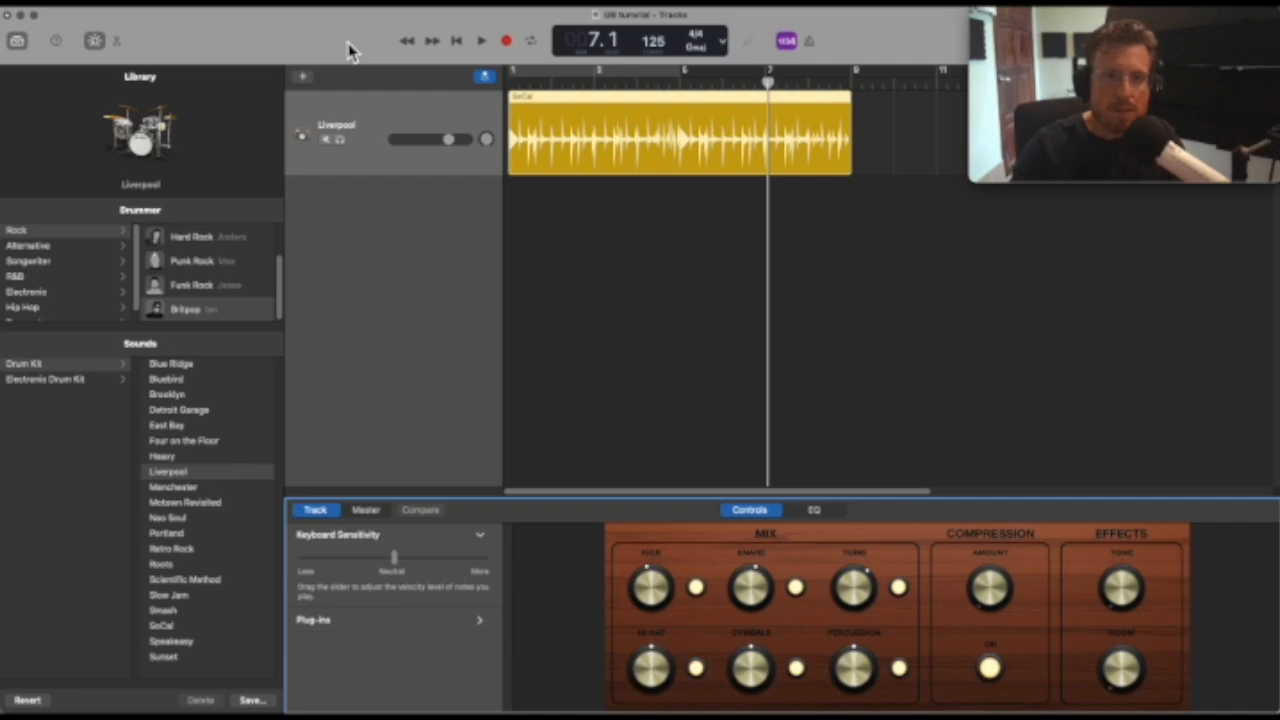
Step: In the drum region's editor, apply the Northern Town beat preset and shift the performance toward simple, keeping it moderately loud
mouse_move(170, 128)
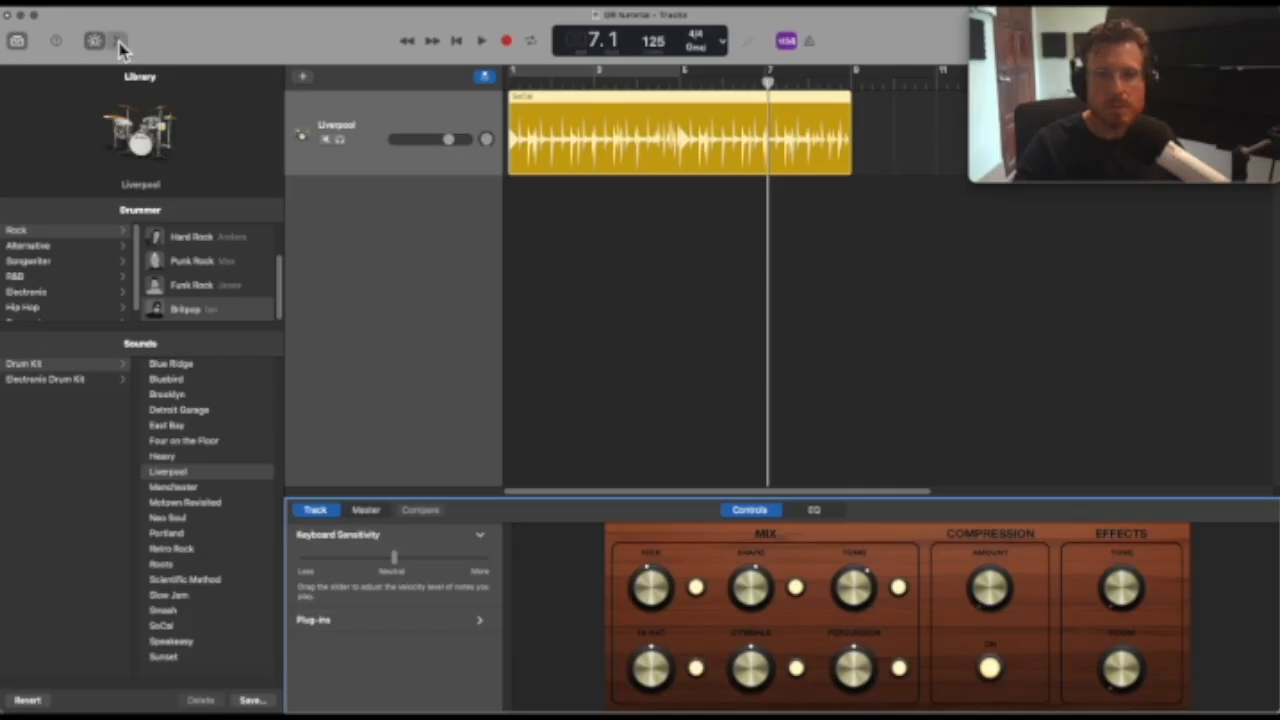
left_click(520, 168)
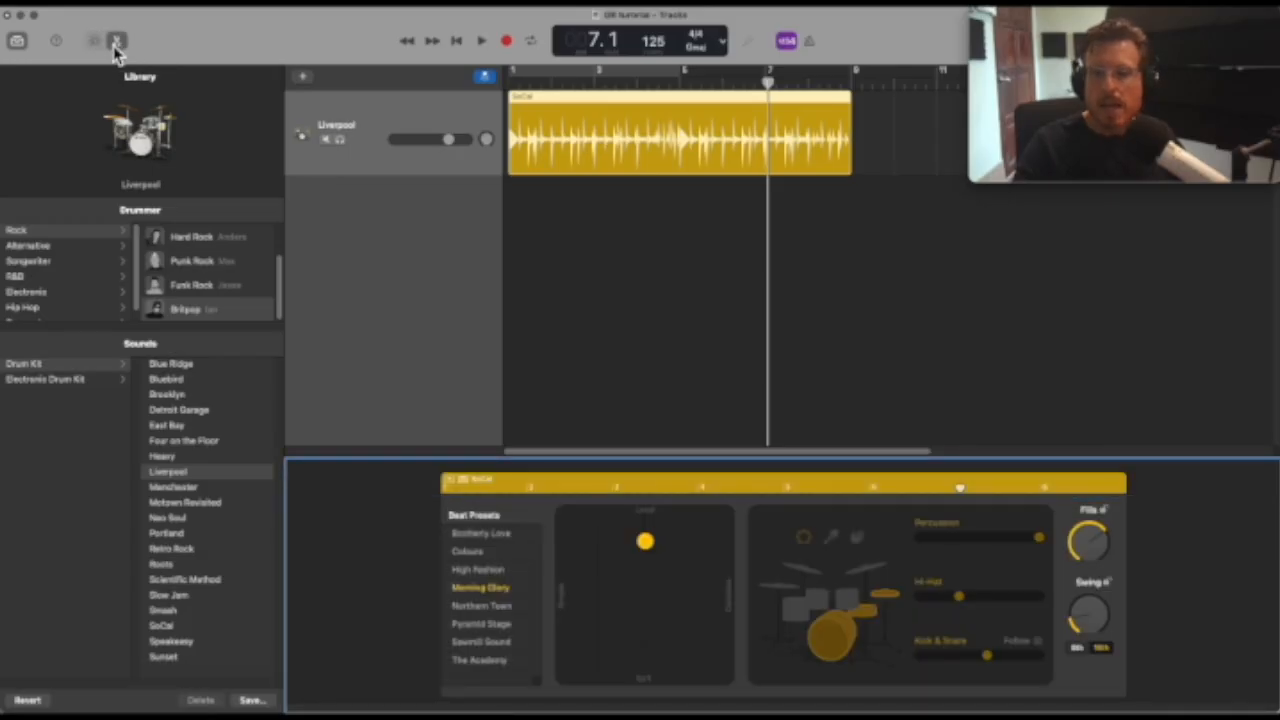
left_click(640, 149)
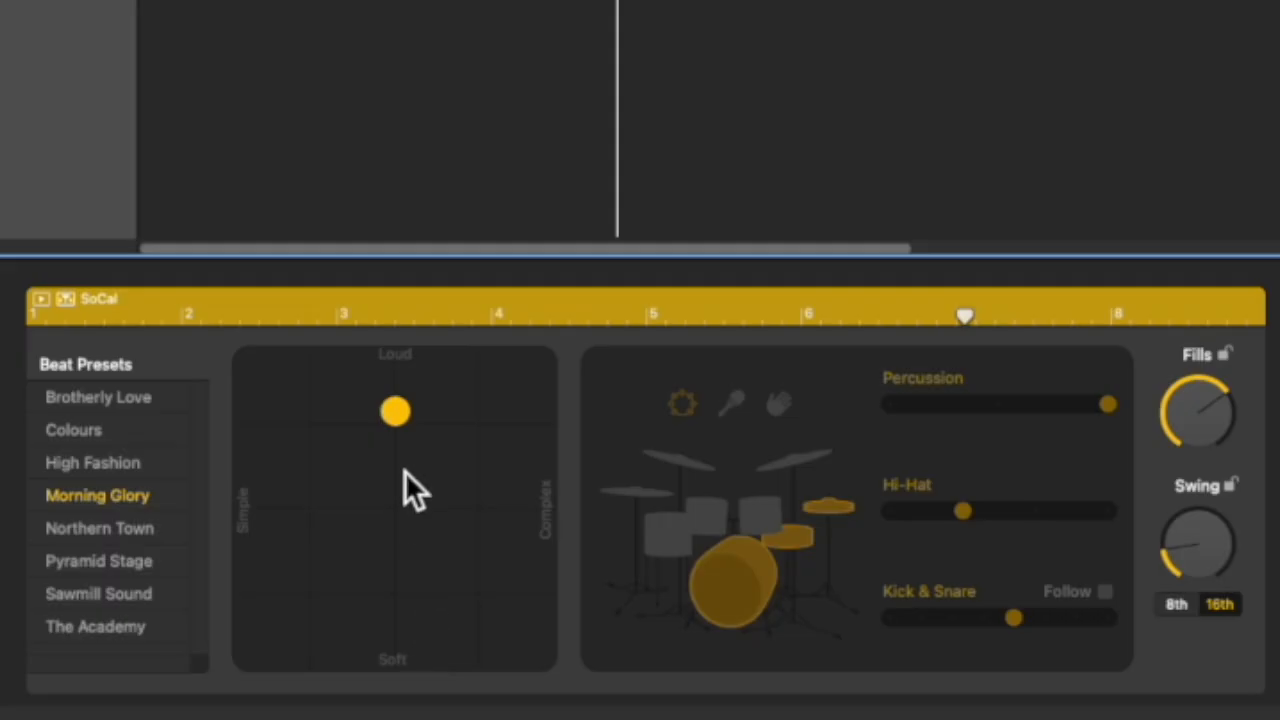
left_click_drag(400, 422, 392, 426)
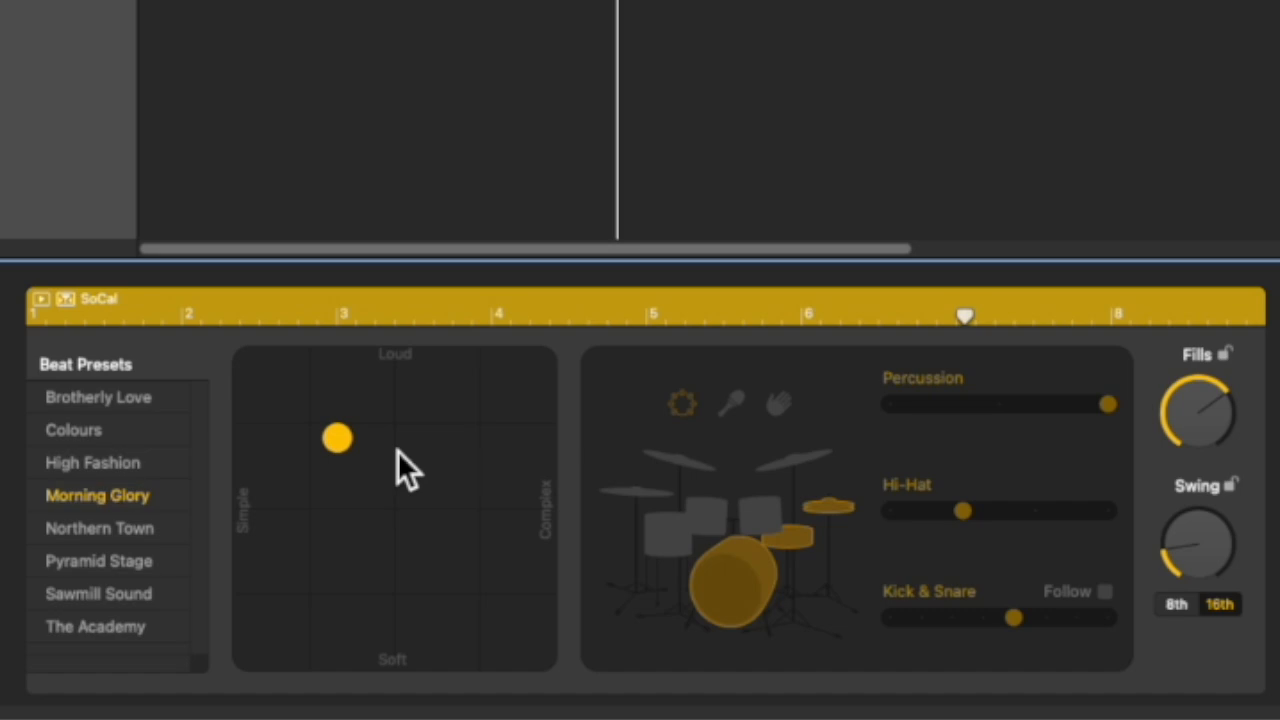
left_click(130, 530)
left_click_drag(391, 433, 321, 444)
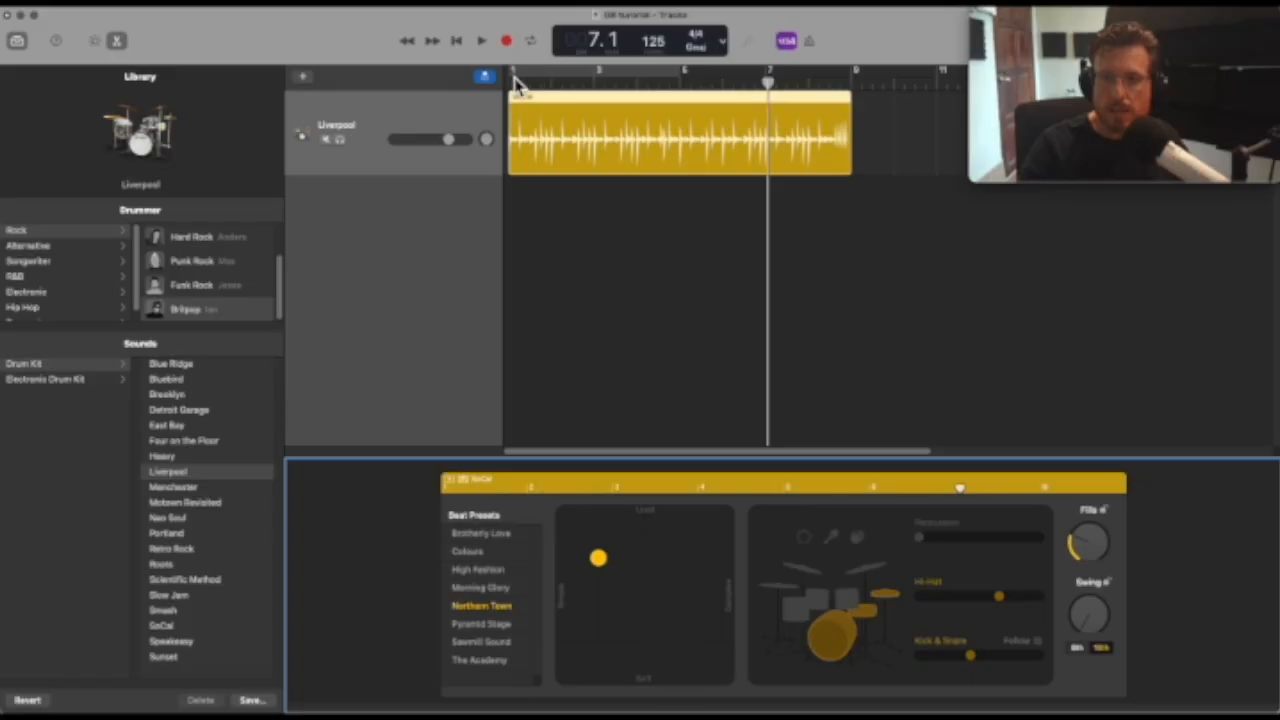
Step: Play the drum region from bar 1 to hear the Northern Town beat
left_click(517, 86)
key("space")
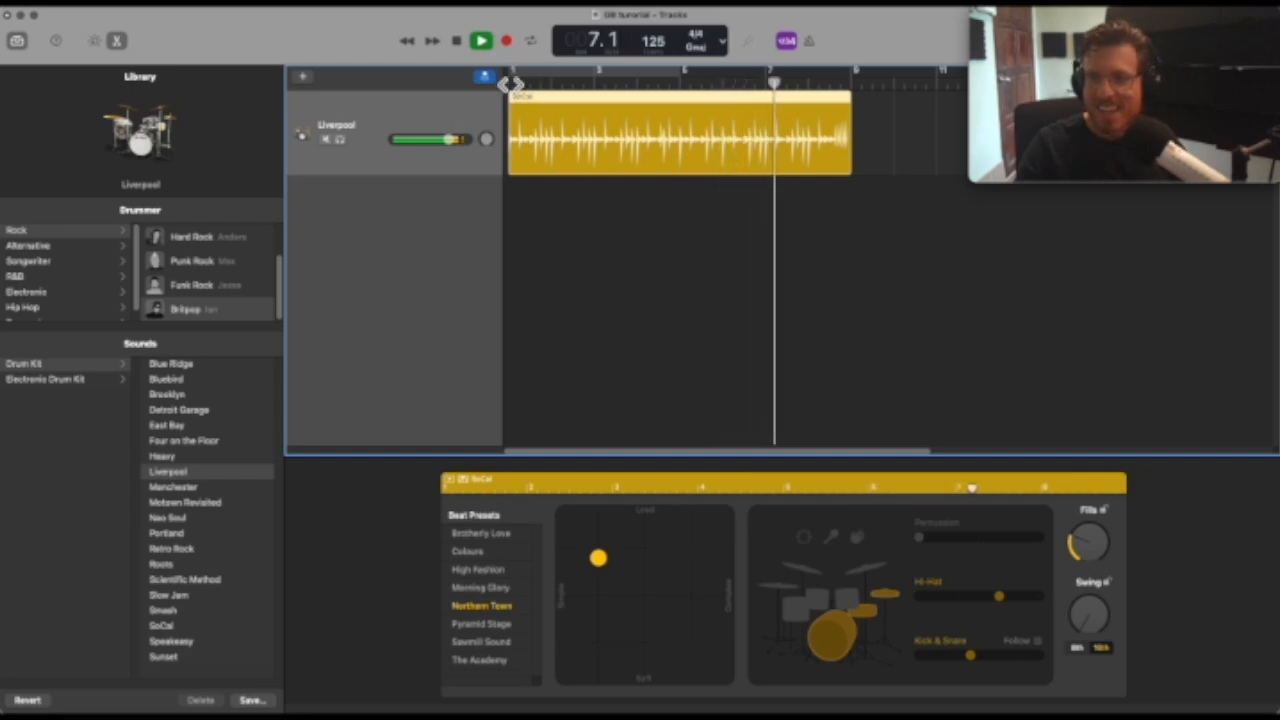
Step: Stop playback and add a slight amount of swing to the Northern Town beat
key("space")
left_click_drag(1114, 638, 1091, 617)
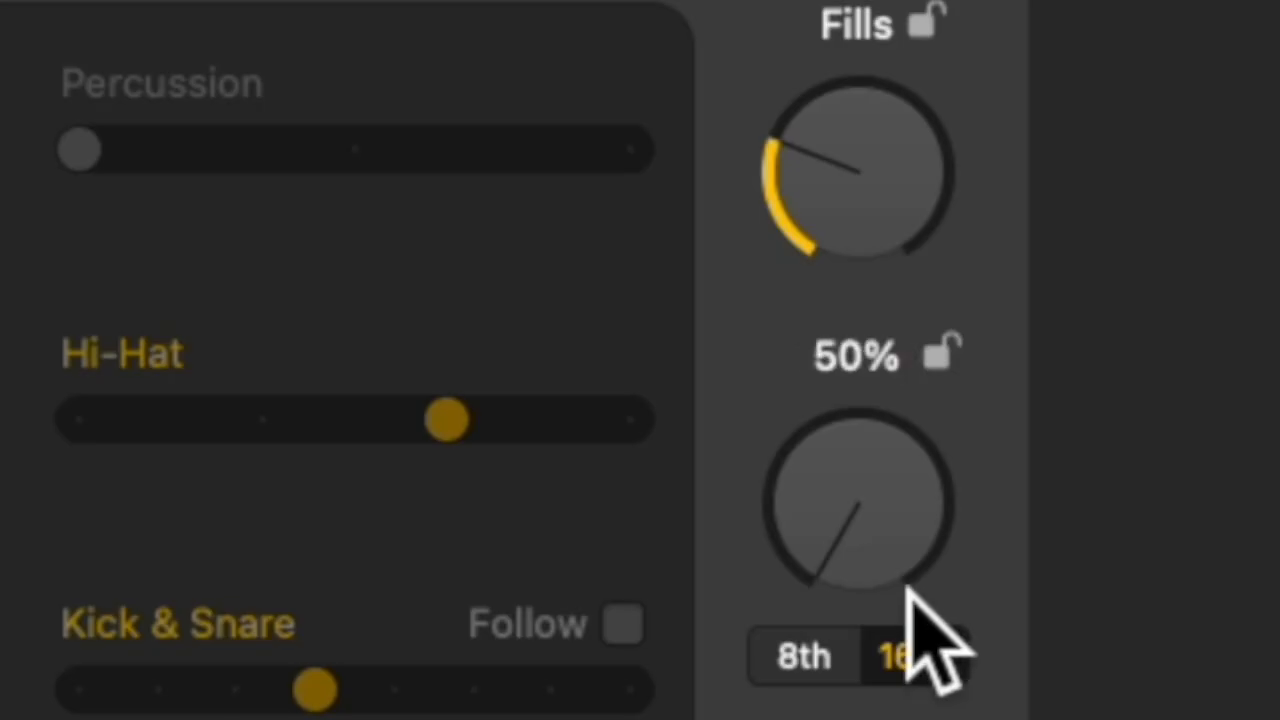
left_click_drag(873, 522, 874, 513)
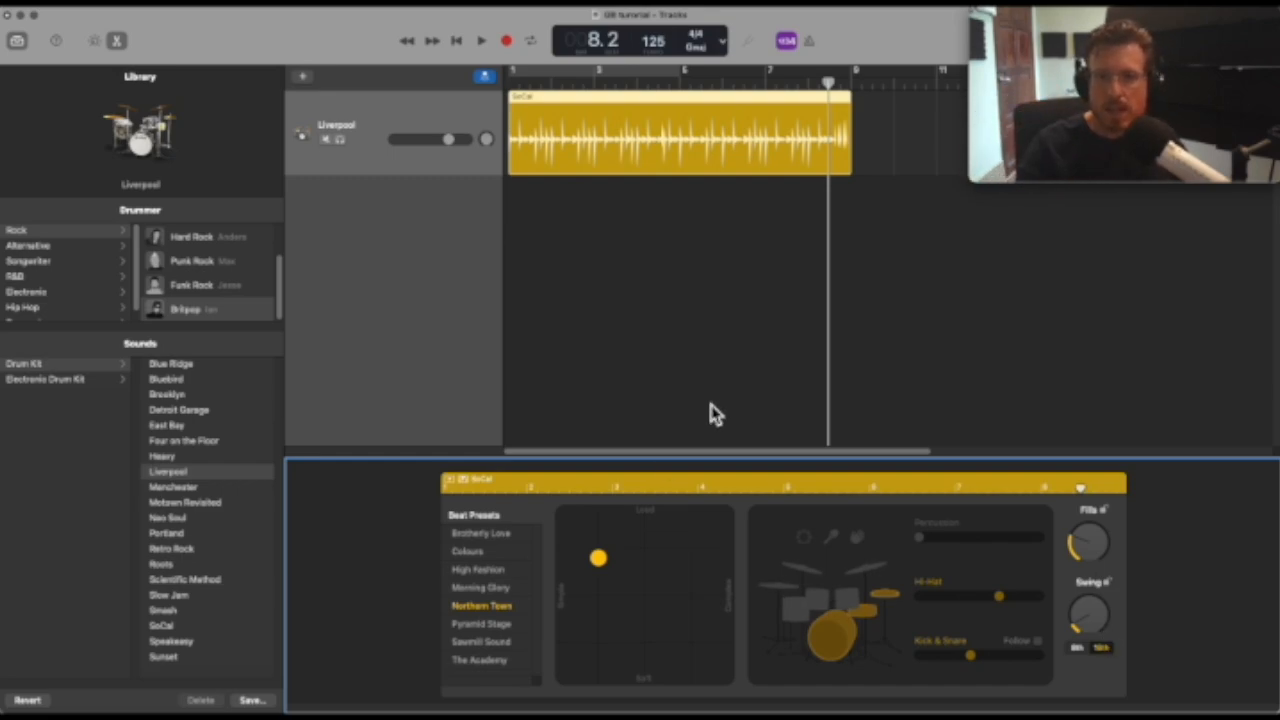
Step: Play the drum region from the beginning, increase its swing further while listening, and stop playback
left_click(455, 44)
key("space")
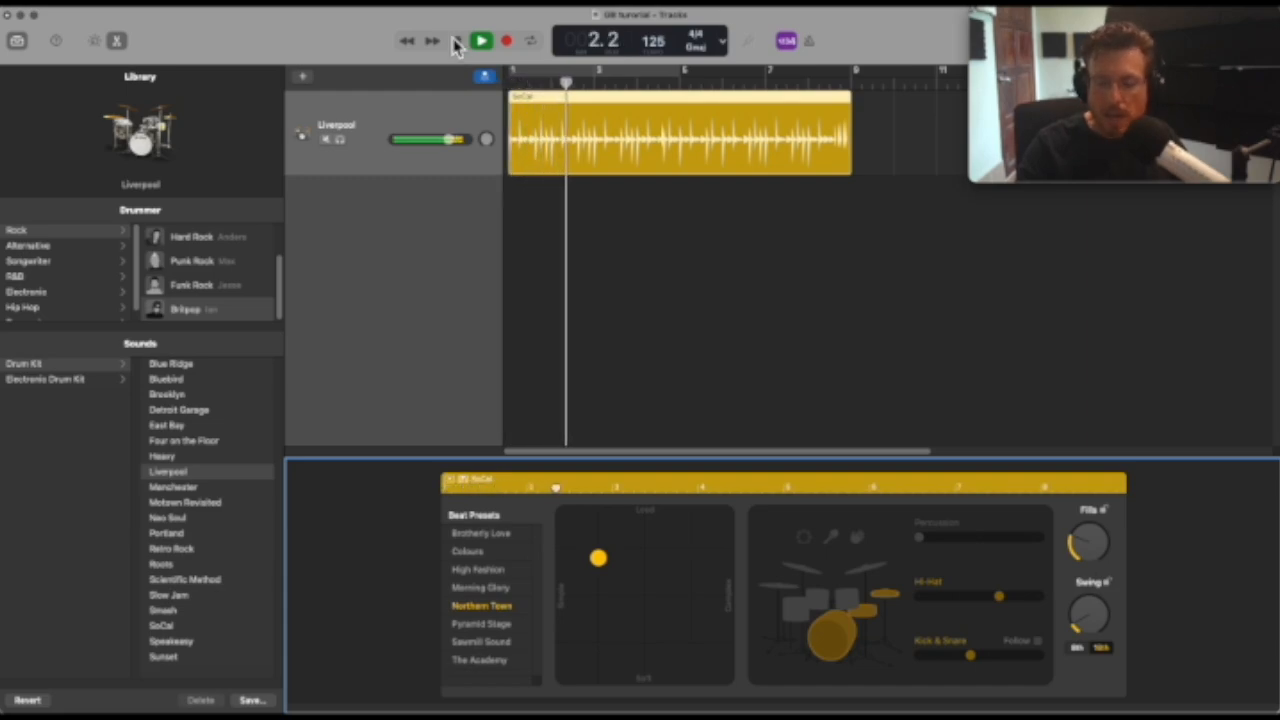
left_click_drag(1091, 630, 1091, 609)
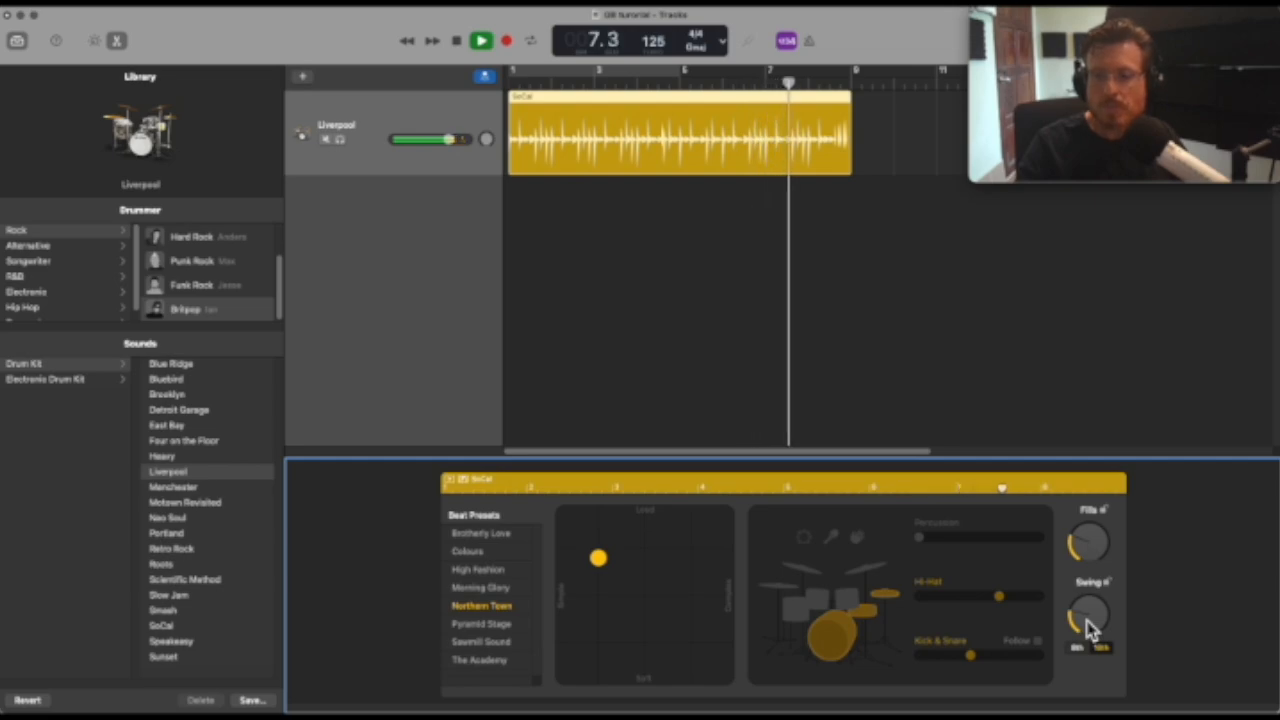
key("space")
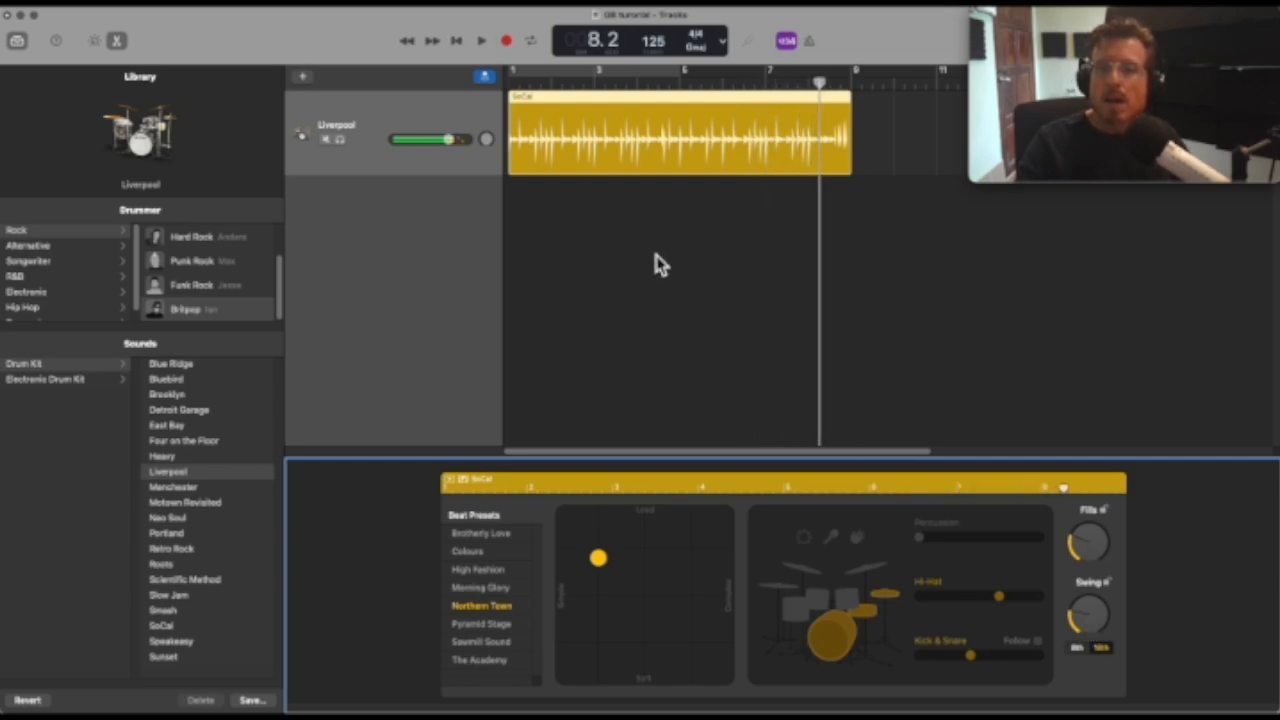
Step: Examine the bars beyond the drum region's end and the available time signatures, keeping 4/4
mouse_move(1118, 38)
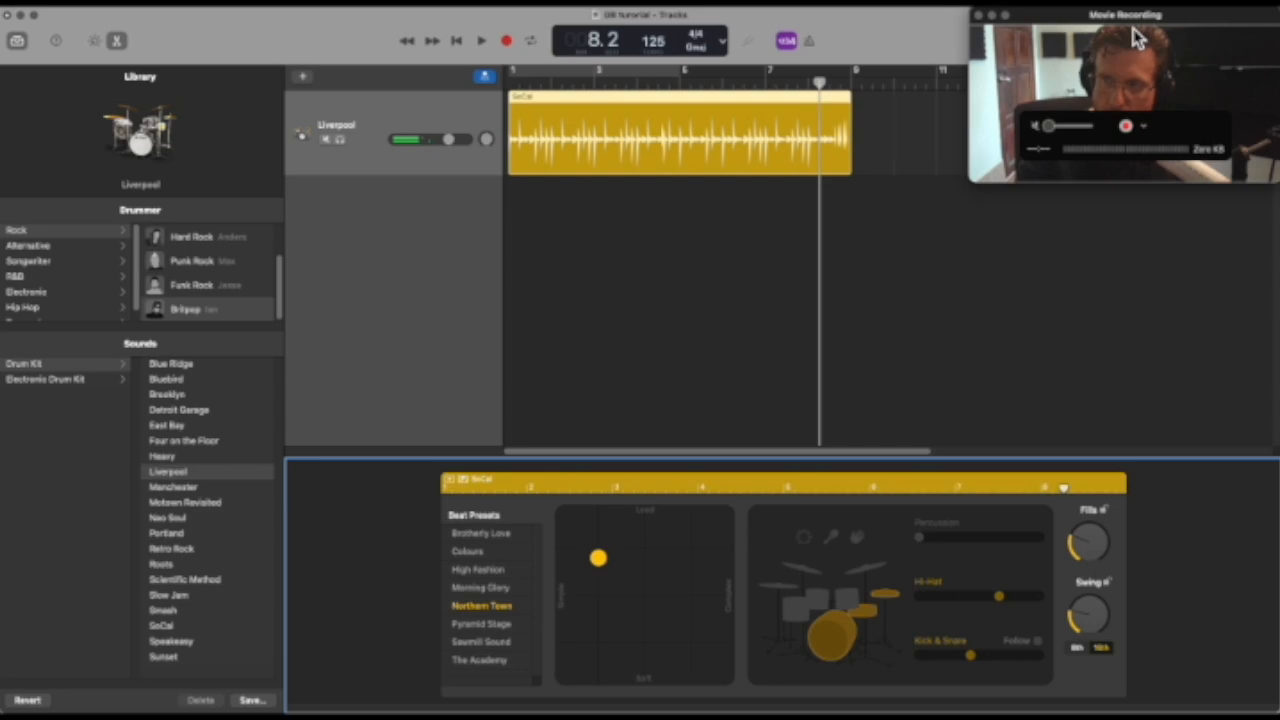
left_click_drag(1150, 32, 505, 17)
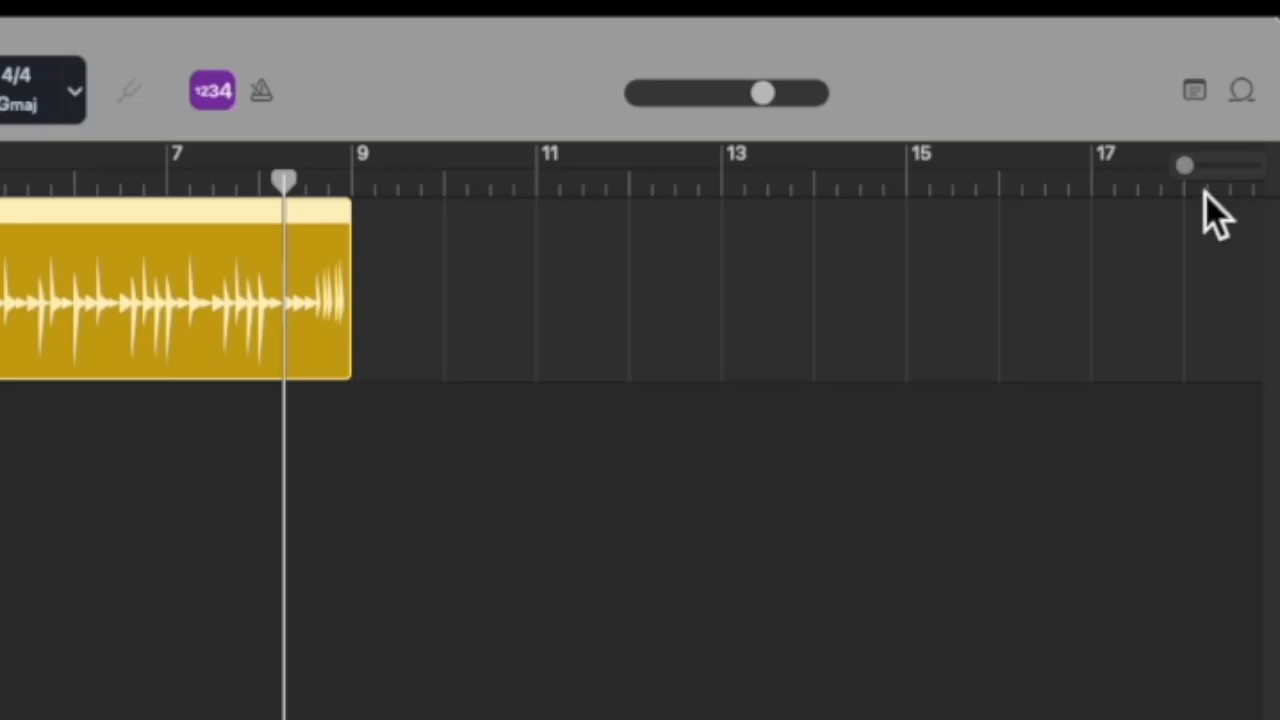
left_click_drag(1190, 172, 1229, 190)
left_click_drag(1252, 190, 1200, 190)
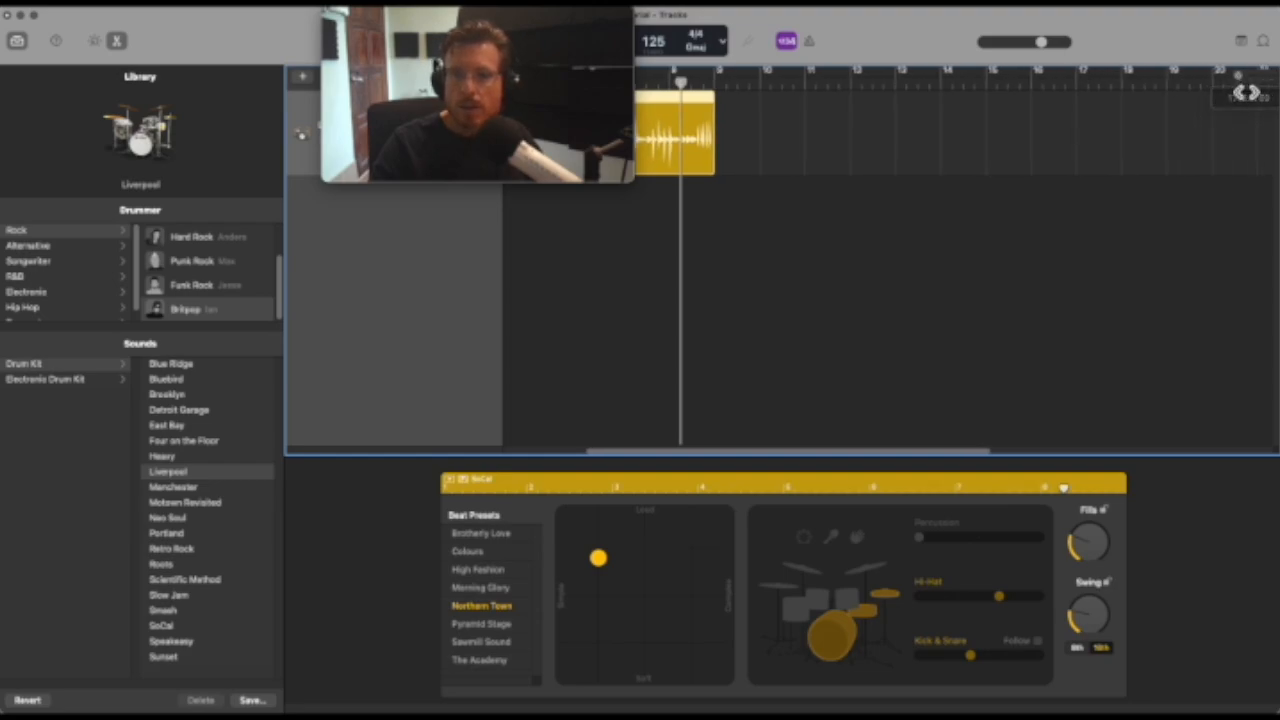
mouse_move(478, 60)
left_click_drag(565, 30, 257, 17)
left_click_drag(1240, 80, 1242, 78)
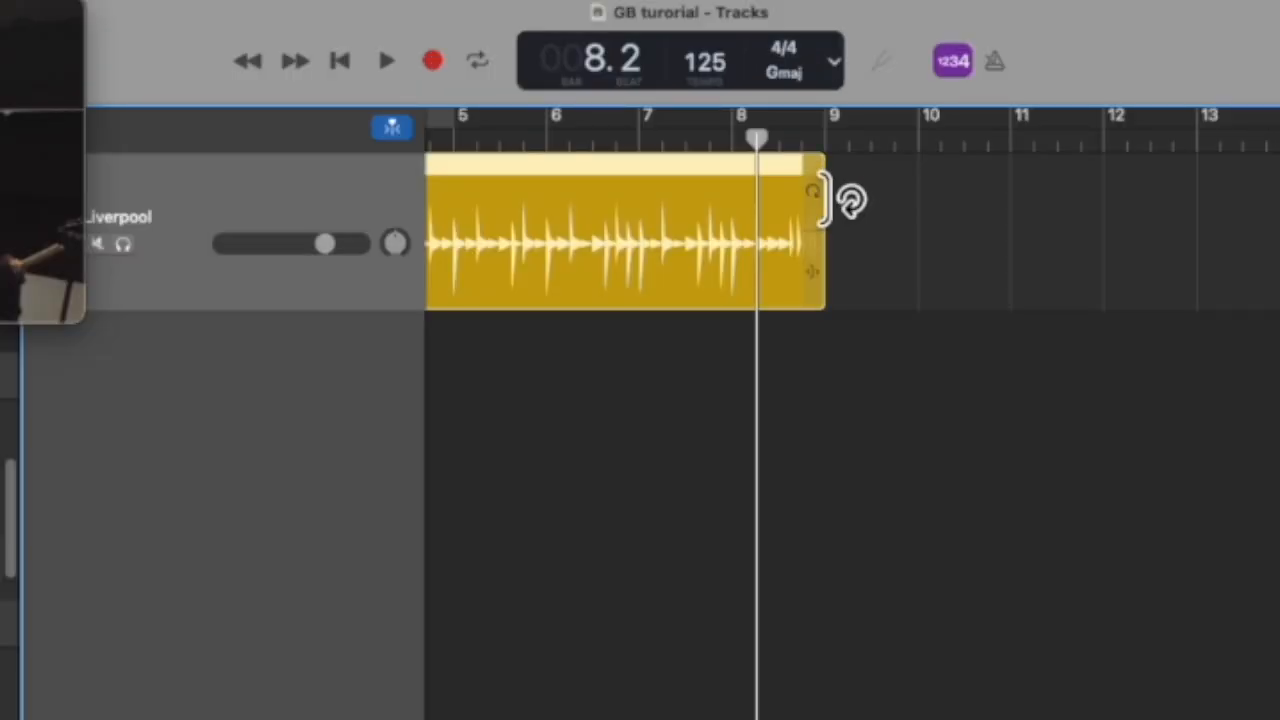
mouse_move(851, 200)
left_mouse_down()
mouse_move(1199, 226)
mouse_move(846, 205)
left_mouse_up()
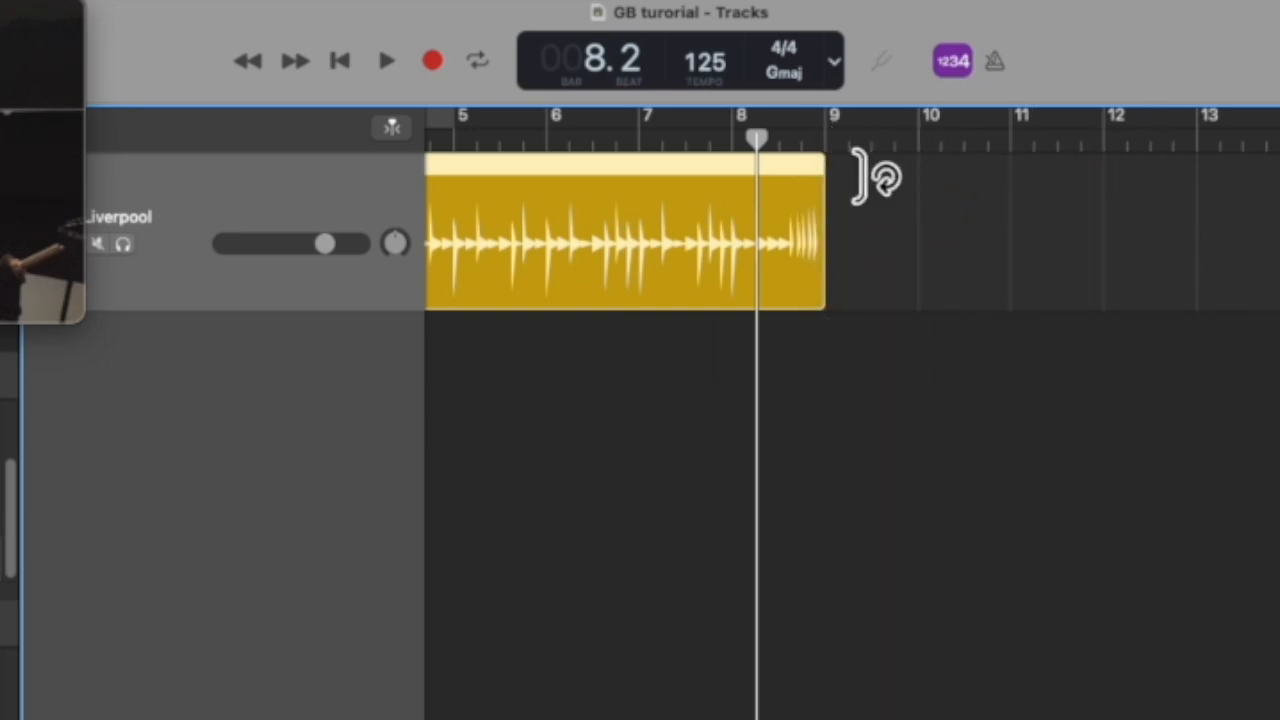
scroll(847, 169, "right", 5)
scroll(847, 169, "left", 10)
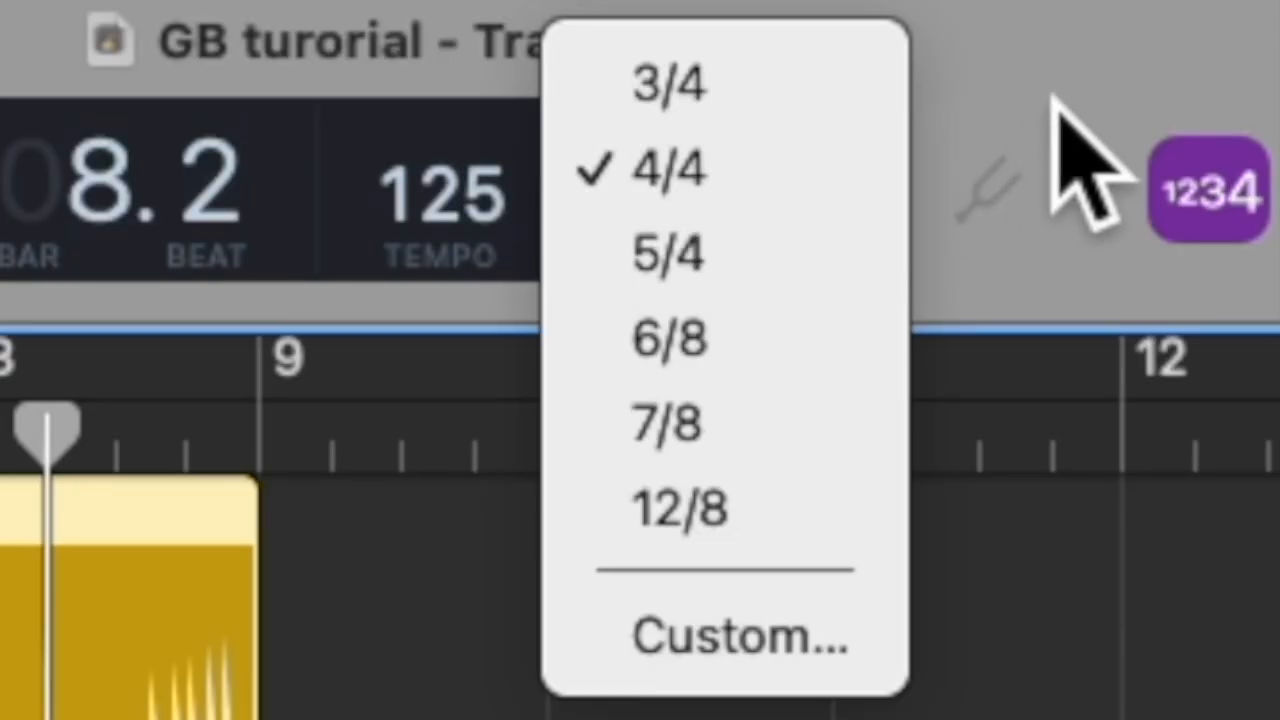
left_click(1035, 92)
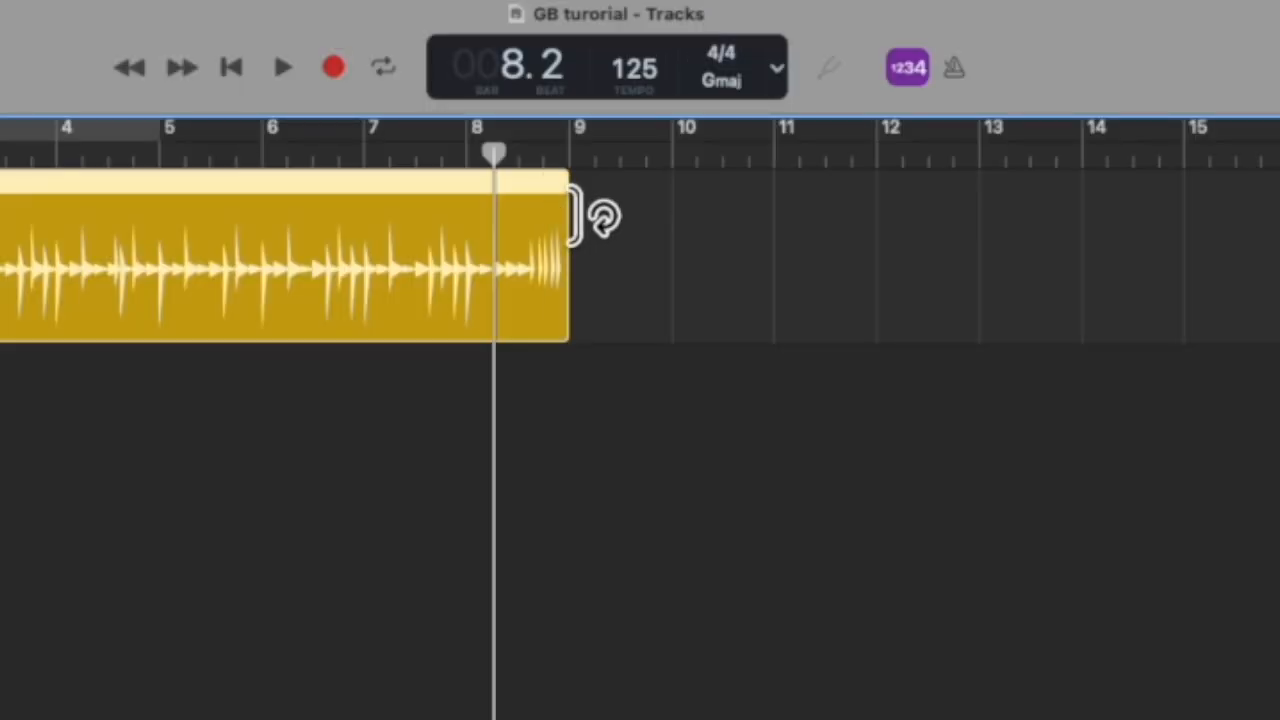
Step: Extend the end of the drum region first to bar 18 and further to between bars 23 and 24
left_click_drag(637, 113, 789, 117)
left_click_drag(912, 226, 600, 235)
left_click_drag(609, 329, 1279, 332)
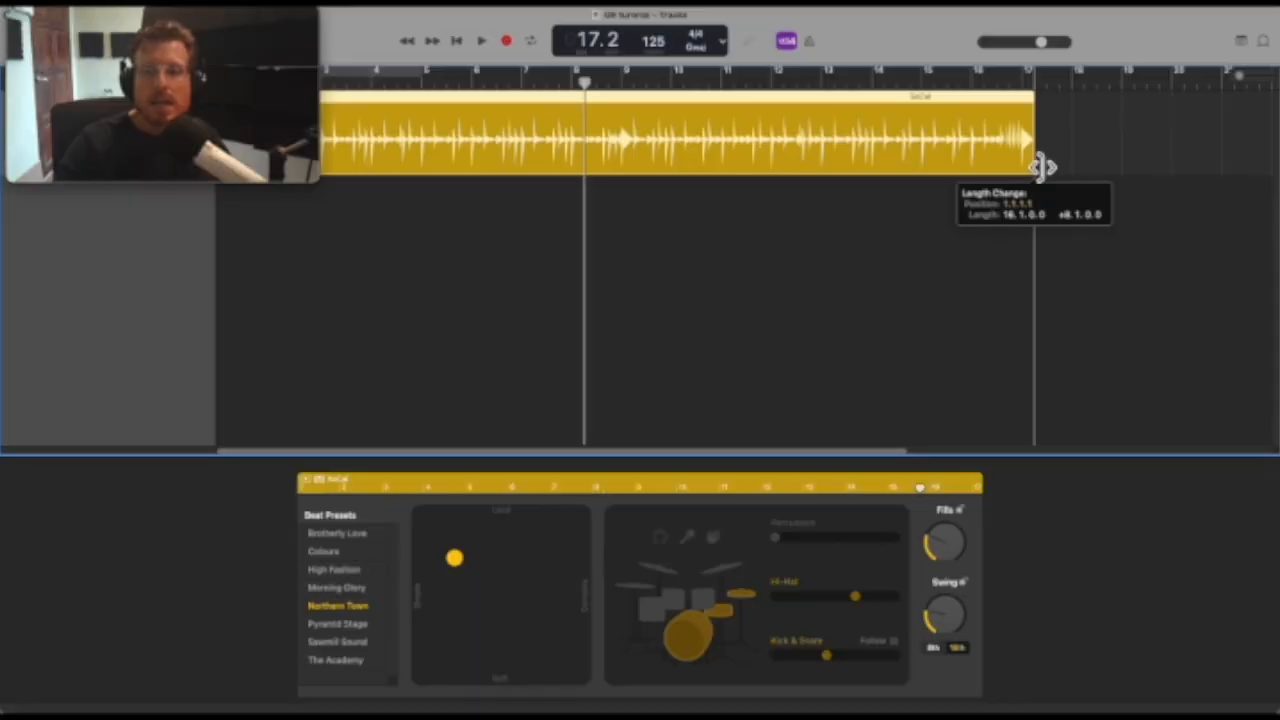
left_click_drag(1048, 168, 1078, 167)
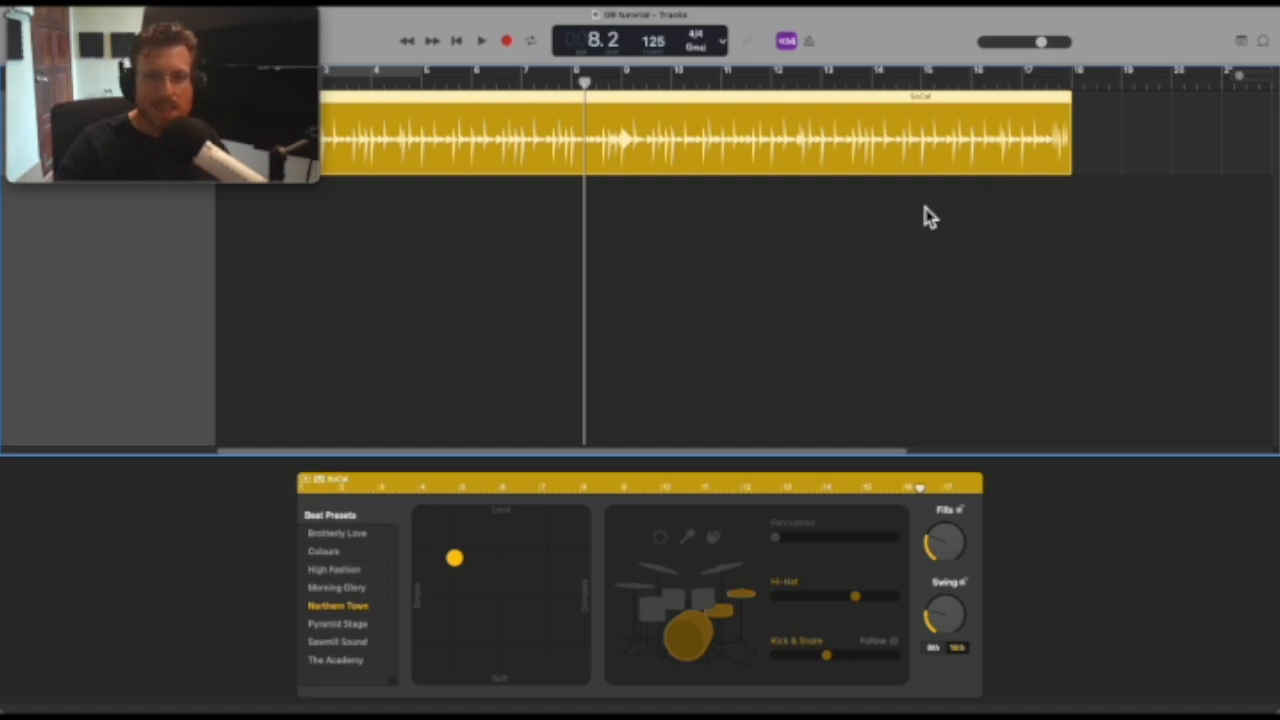
left_click_drag(1241, 76, 1236, 79)
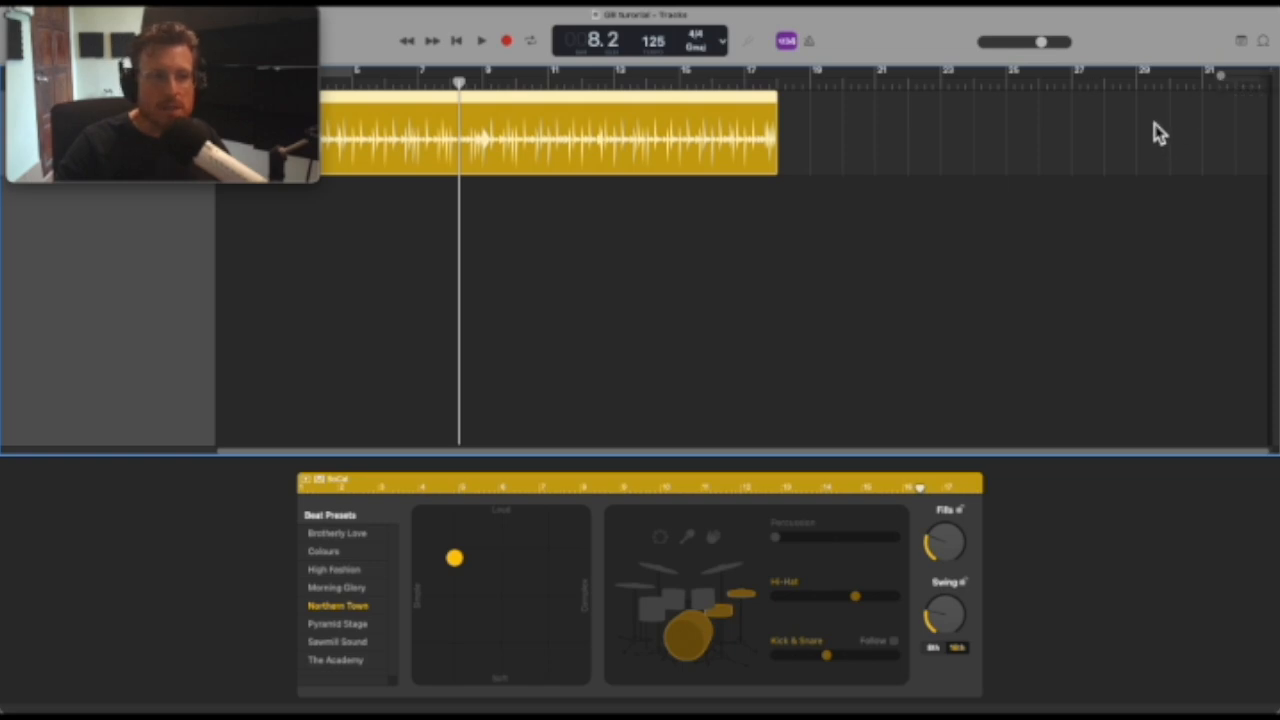
left_click_drag(806, 172, 965, 172)
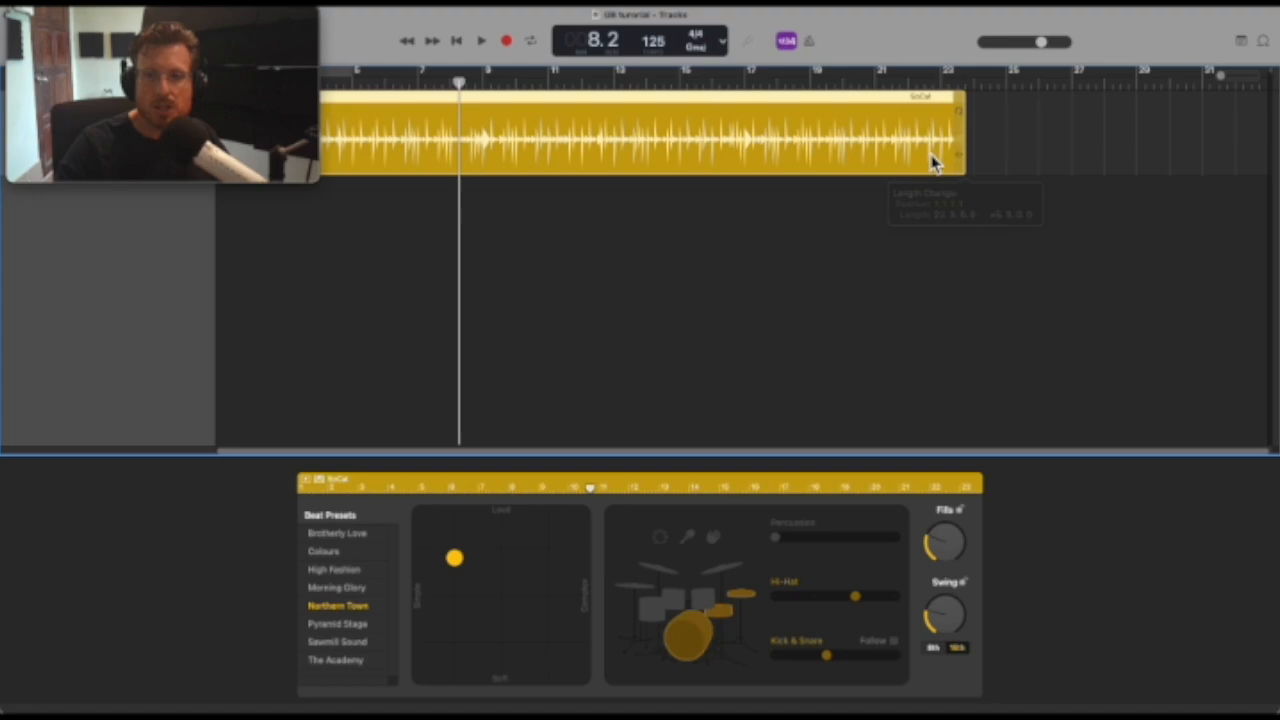
Step: Play the extended drum region to hear the longer performance, and stop playback
left_click(477, 45)
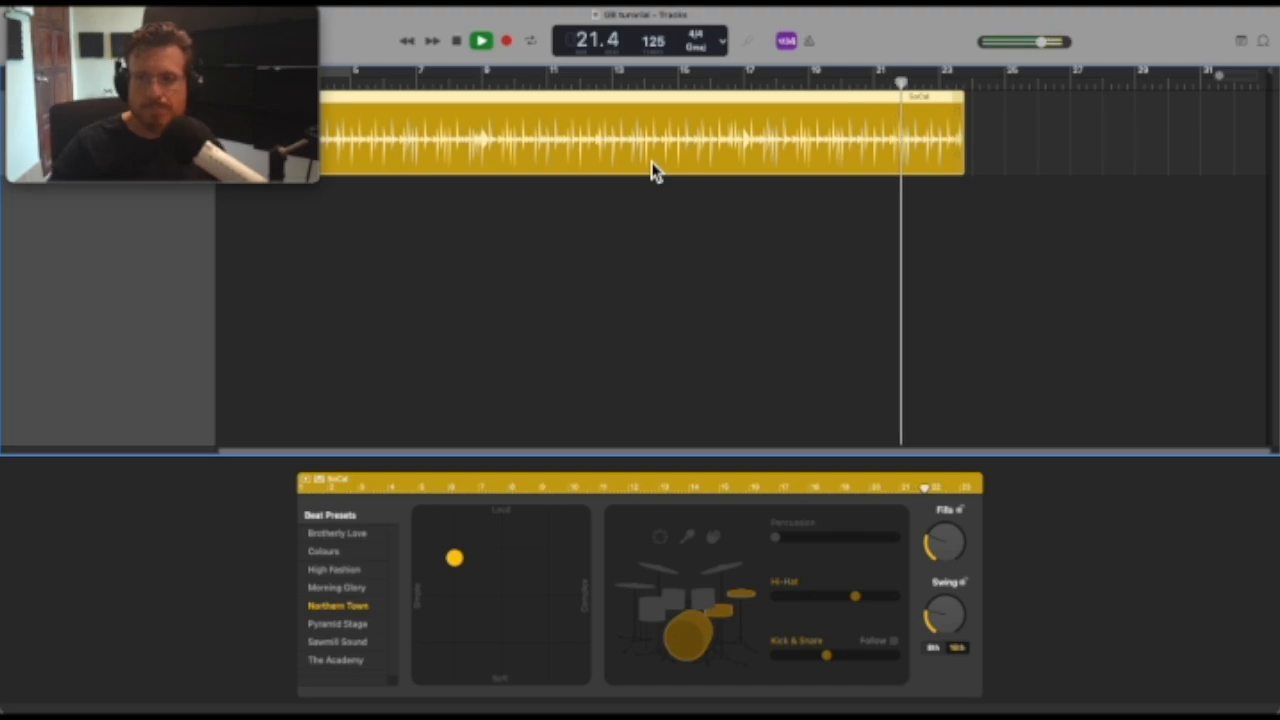
left_click_drag(209, 23, 1163, 17)
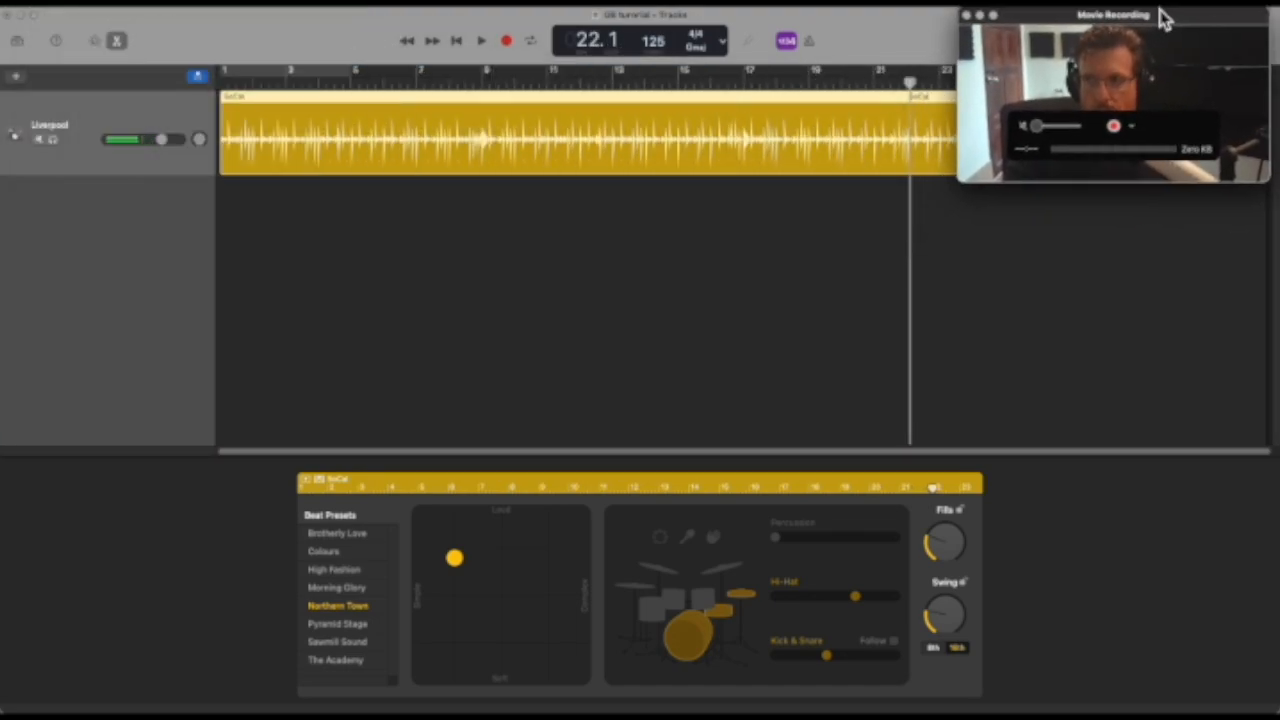
left_click(245, 40)
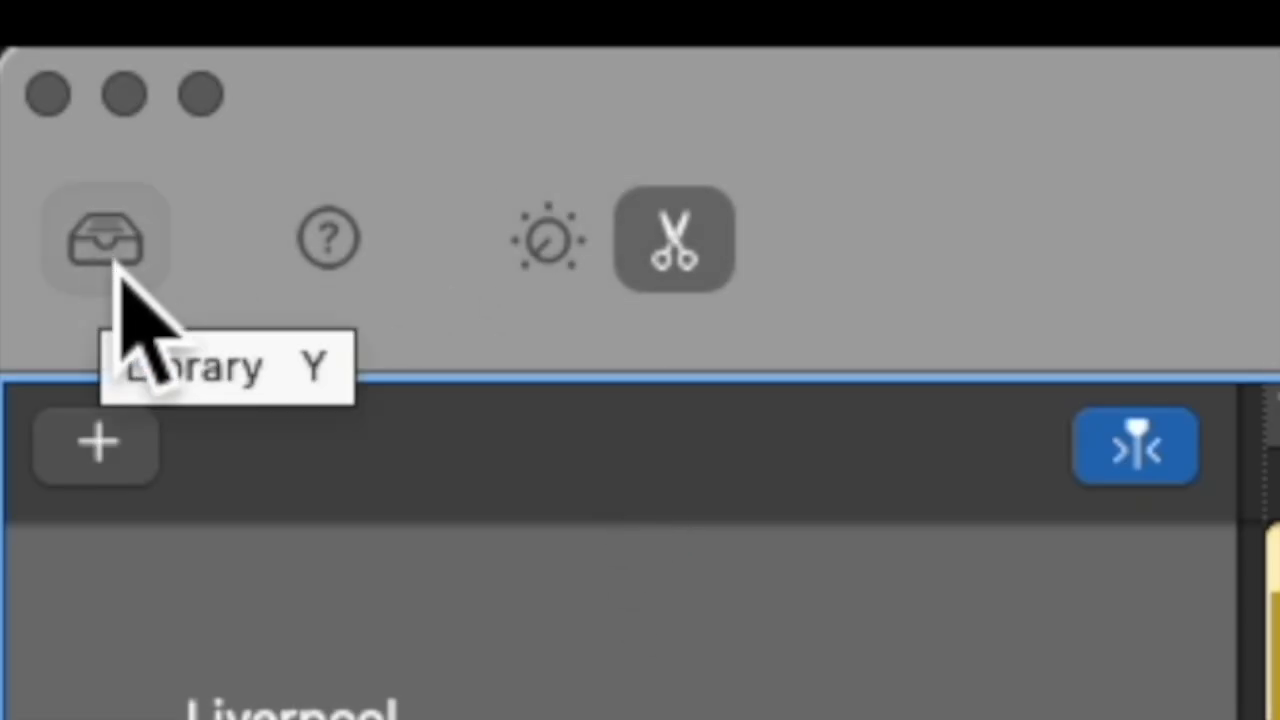
Step: Reopen the Library and switch the track to the Roots Songwriter drummer from the Songwriter genre
left_click(106, 250)
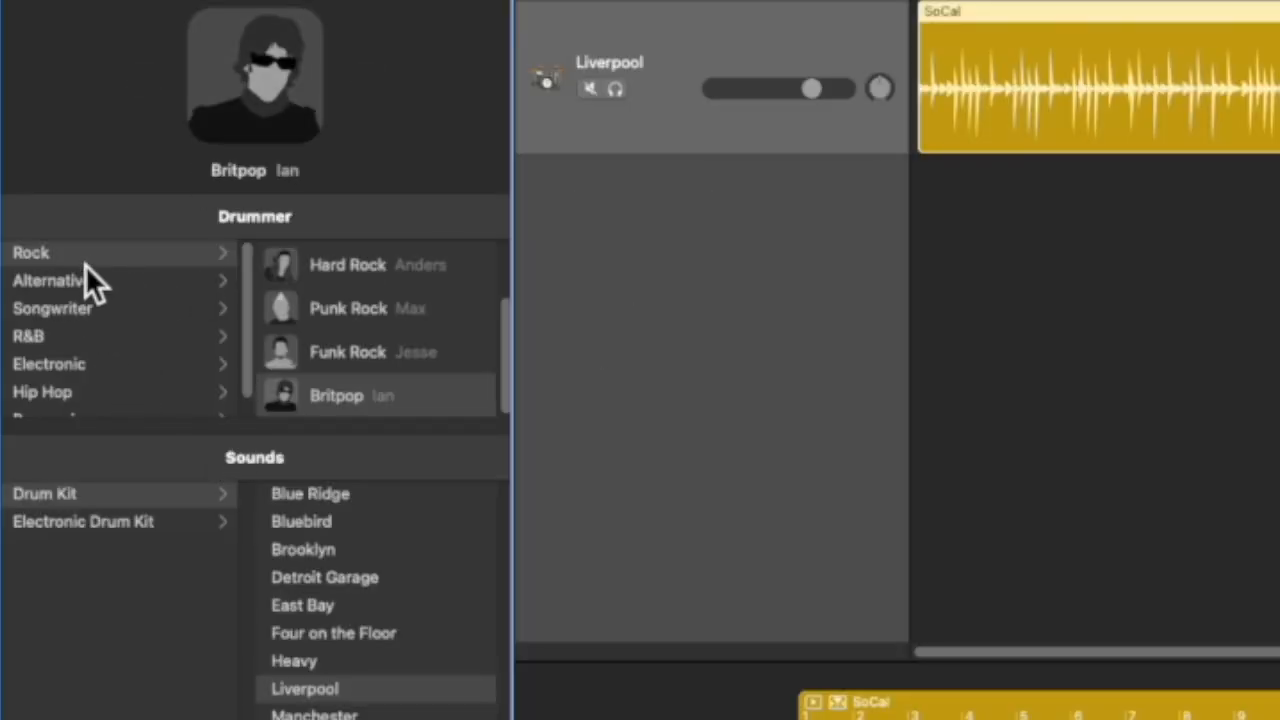
scroll(100, 305, "down", 1)
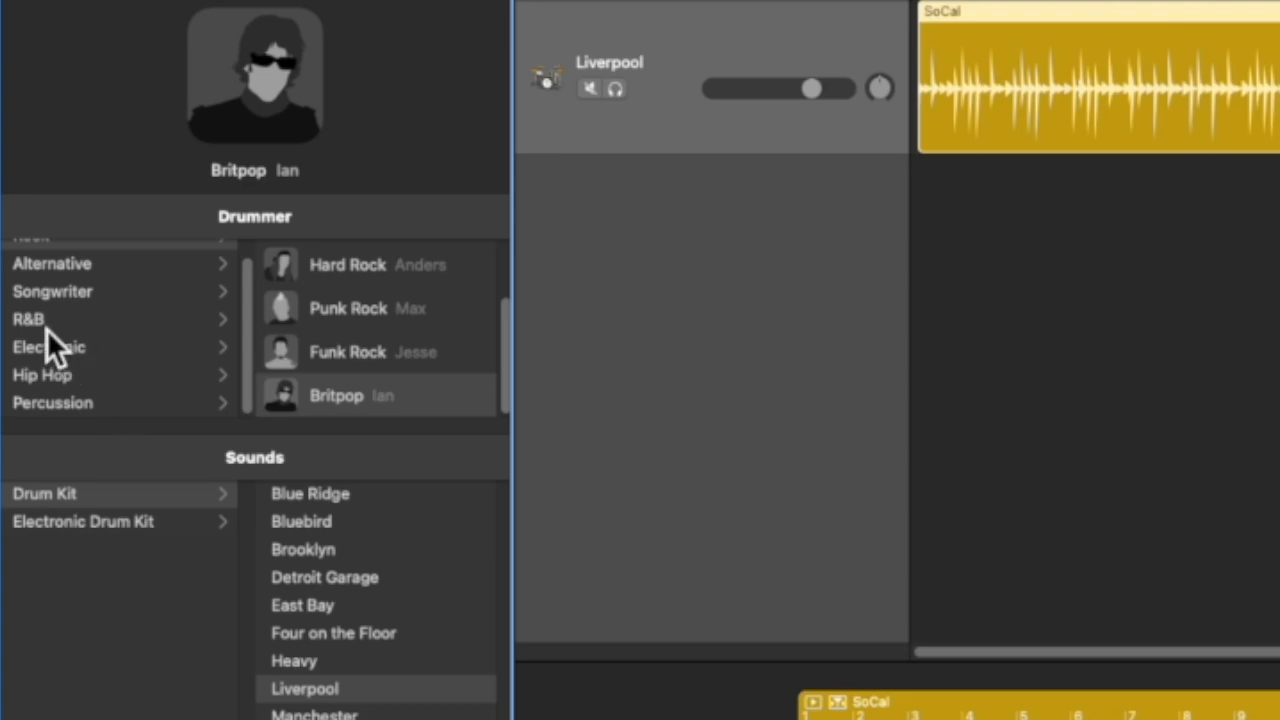
left_click(93, 298)
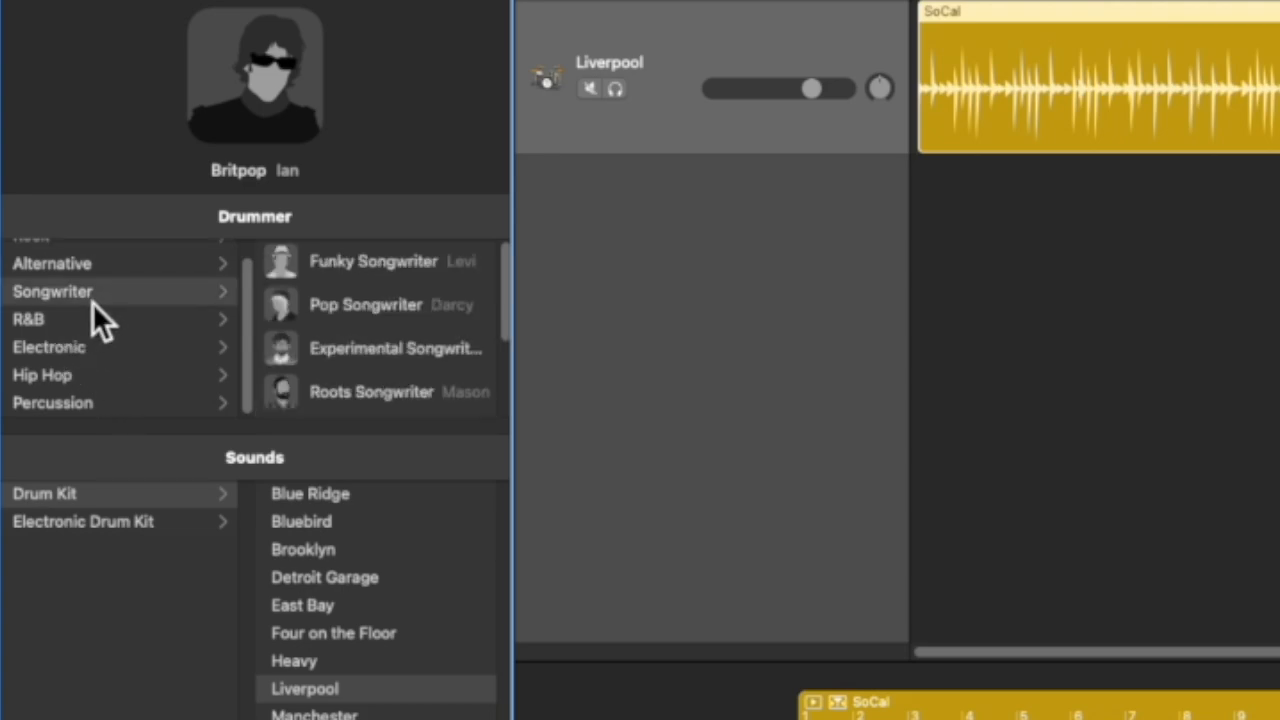
scroll(400, 358, "down", 2)
scroll(399, 358, "up", 2)
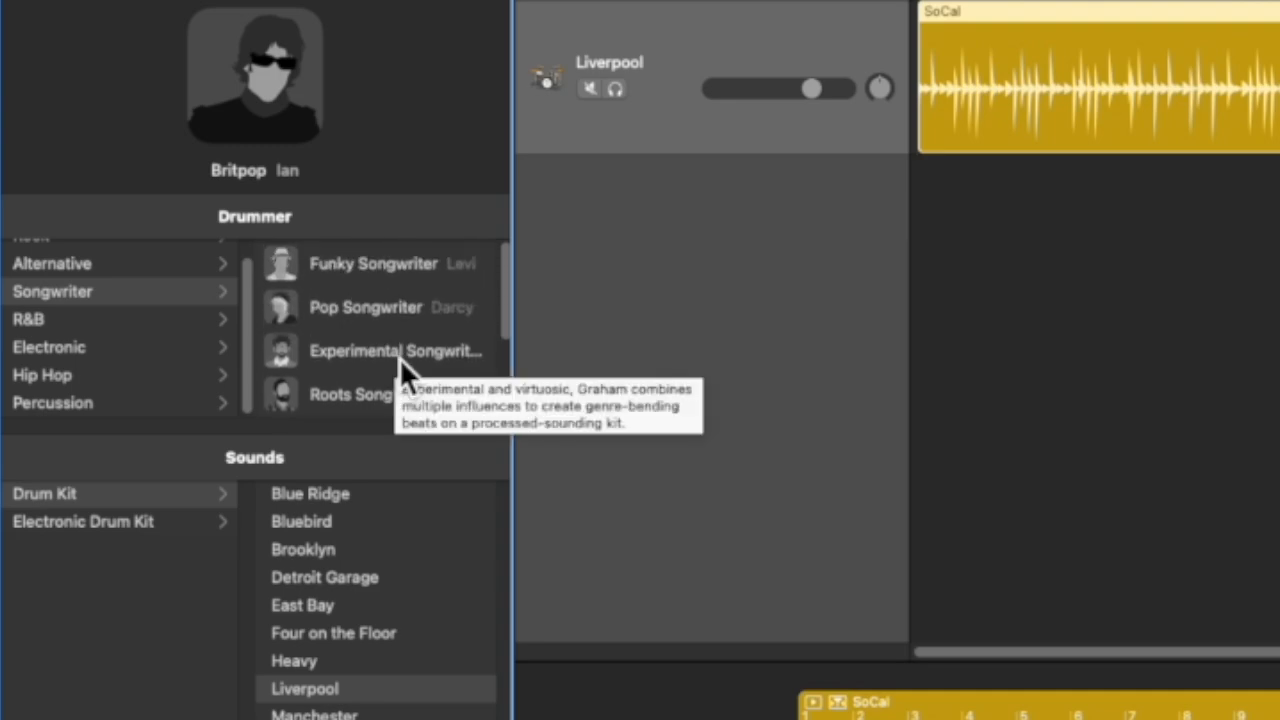
scroll(393, 352, "down", 2)
scroll(392, 353, "up", 1)
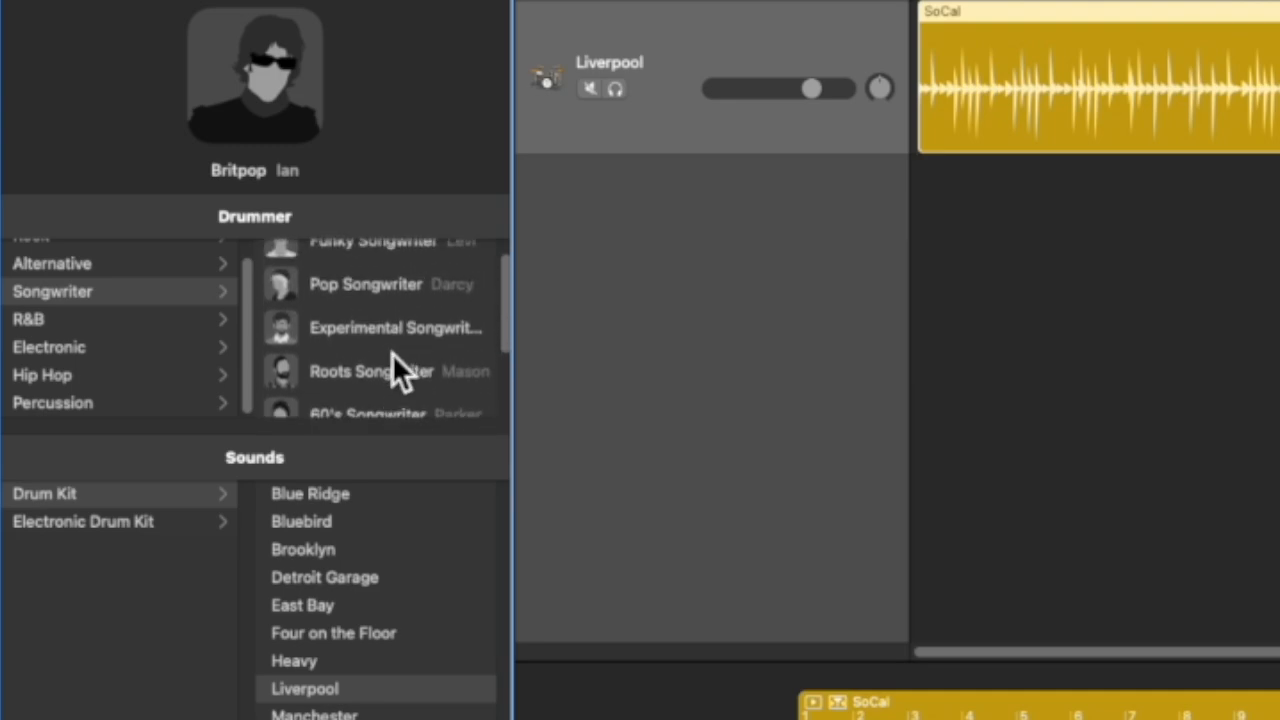
scroll(392, 353, "down", 2)
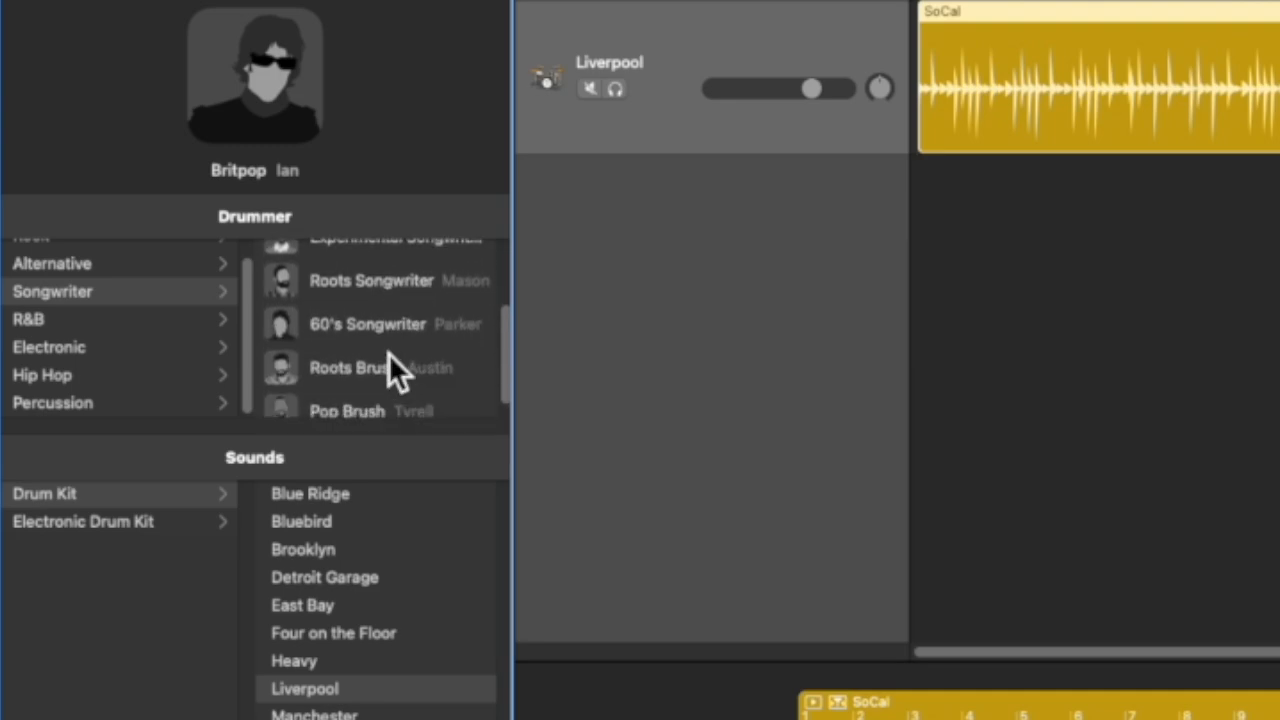
mouse_move(385, 282)
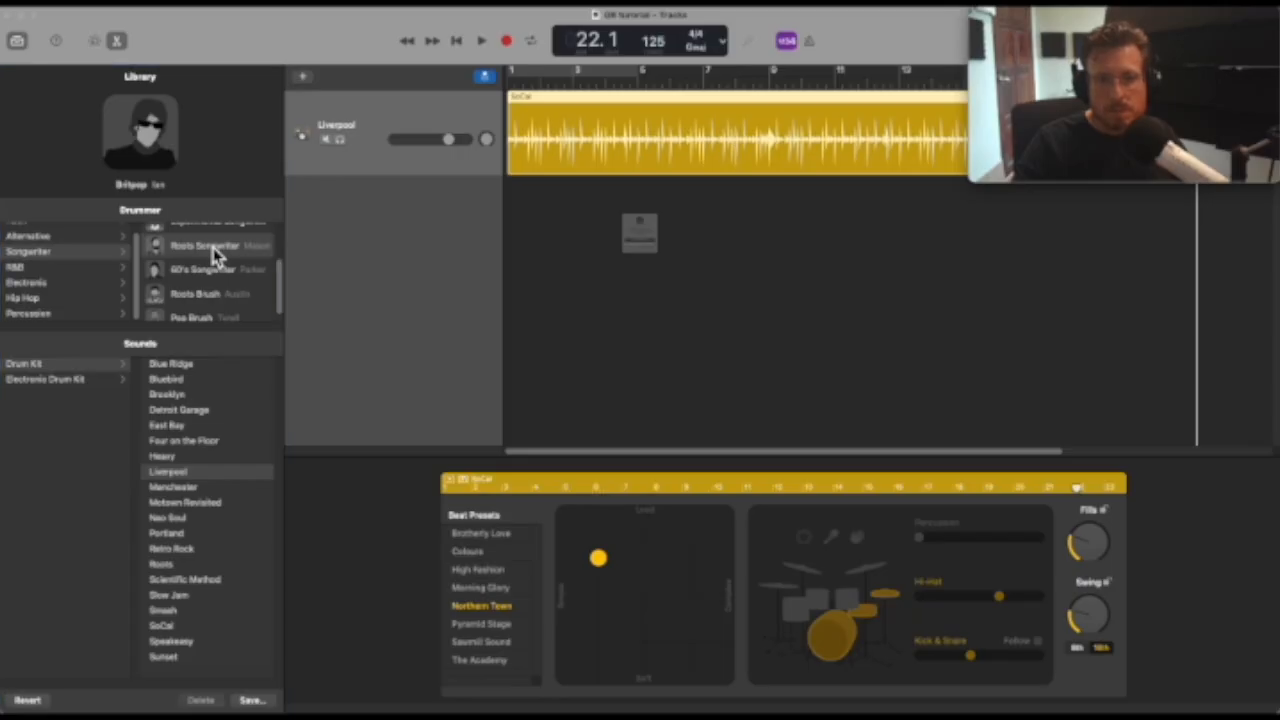
left_click(385, 282)
left_click(604, 271)
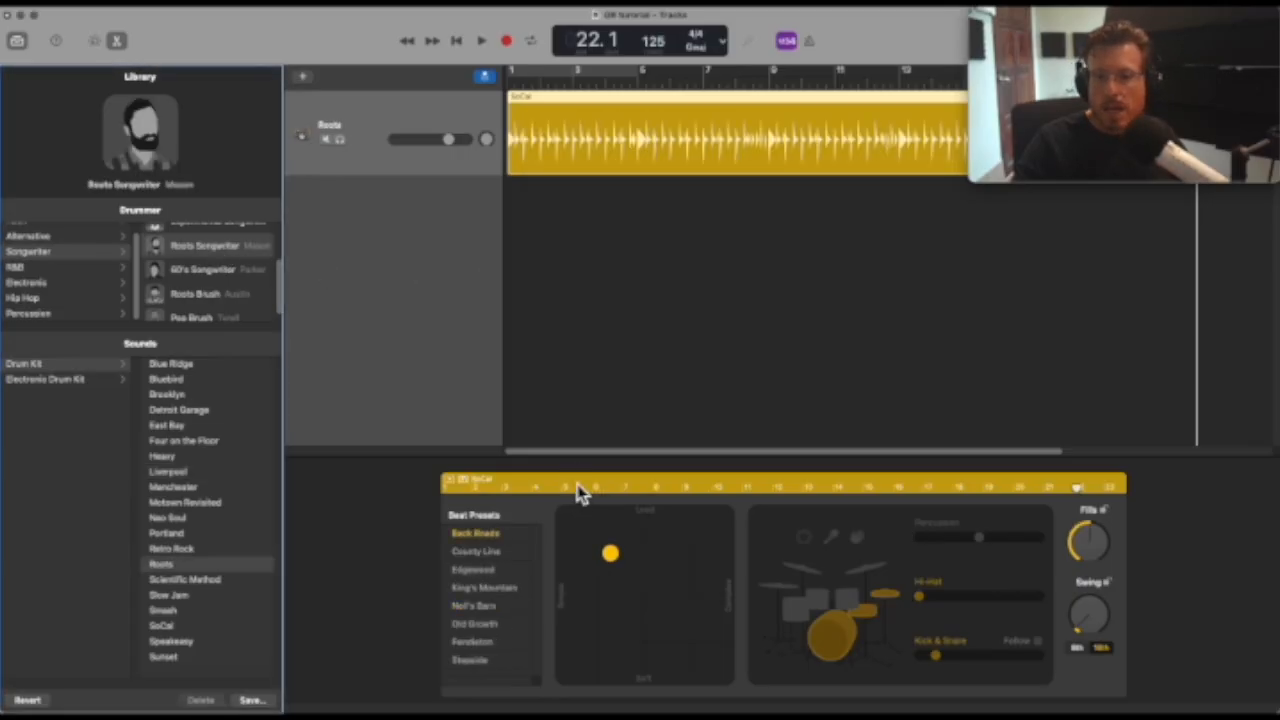
Step: Play the drum region from bar 1 to hear the Back Roads beat on the Roots kit
left_click(500, 571)
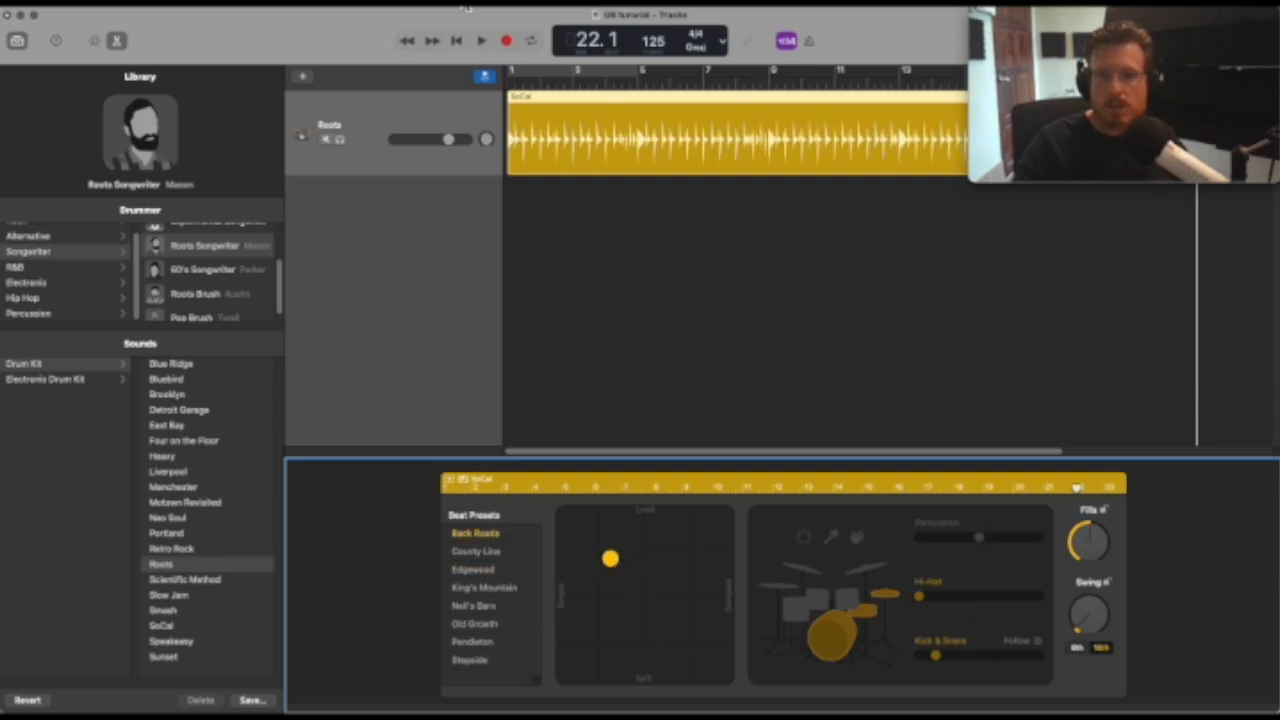
left_click(458, 42)
left_click(481, 42)
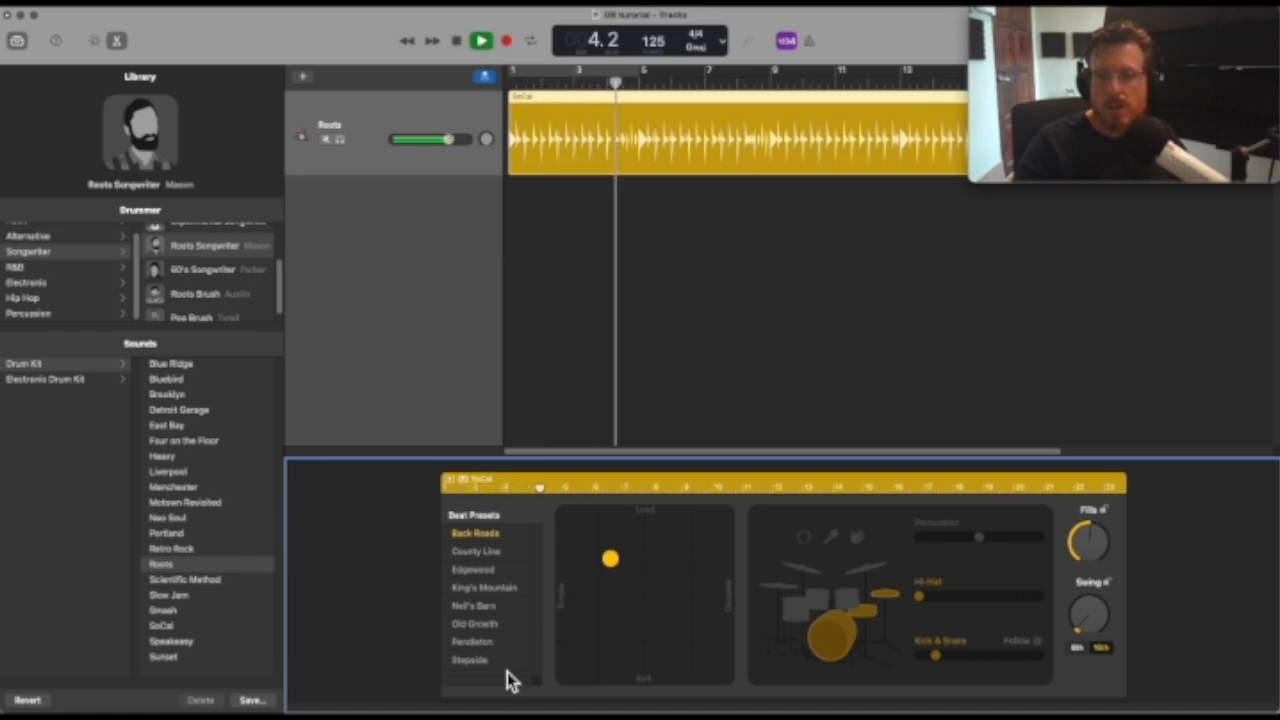
Step: During playback, try the County Line and King's Mountain beat presets, shifting the latter's performance well toward simple and slightly softer
left_click(478, 553)
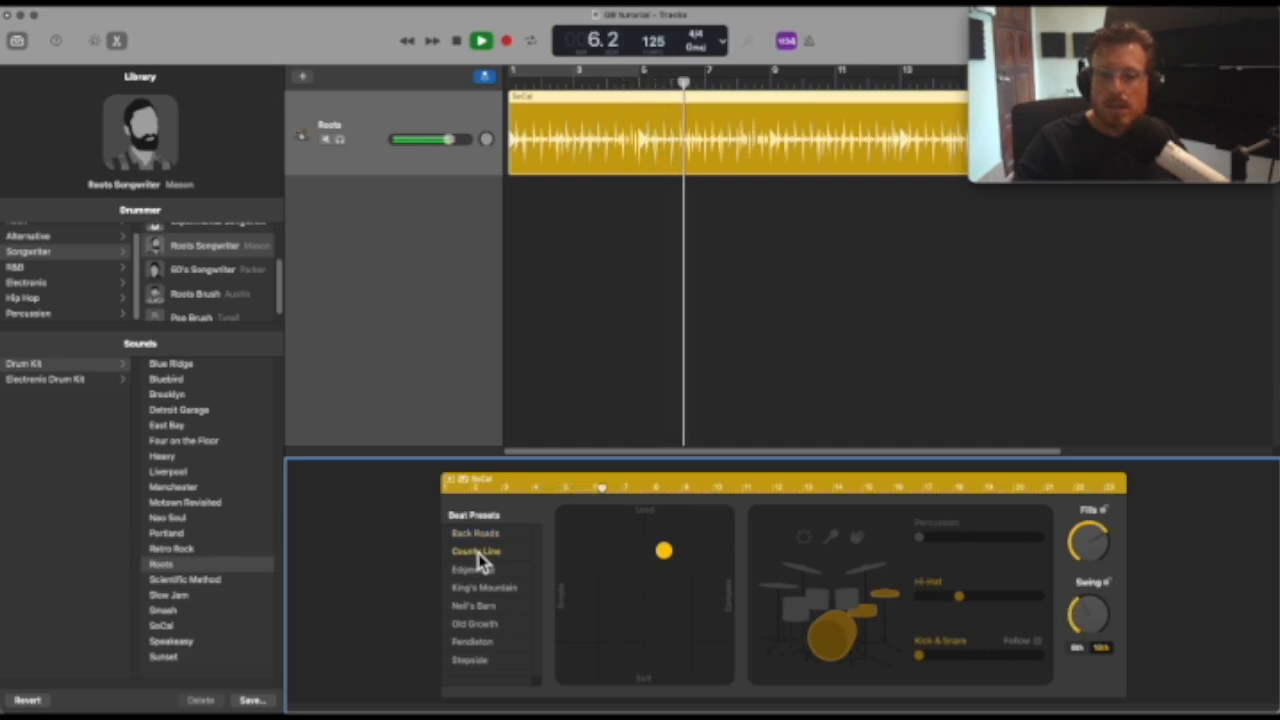
left_click(489, 588)
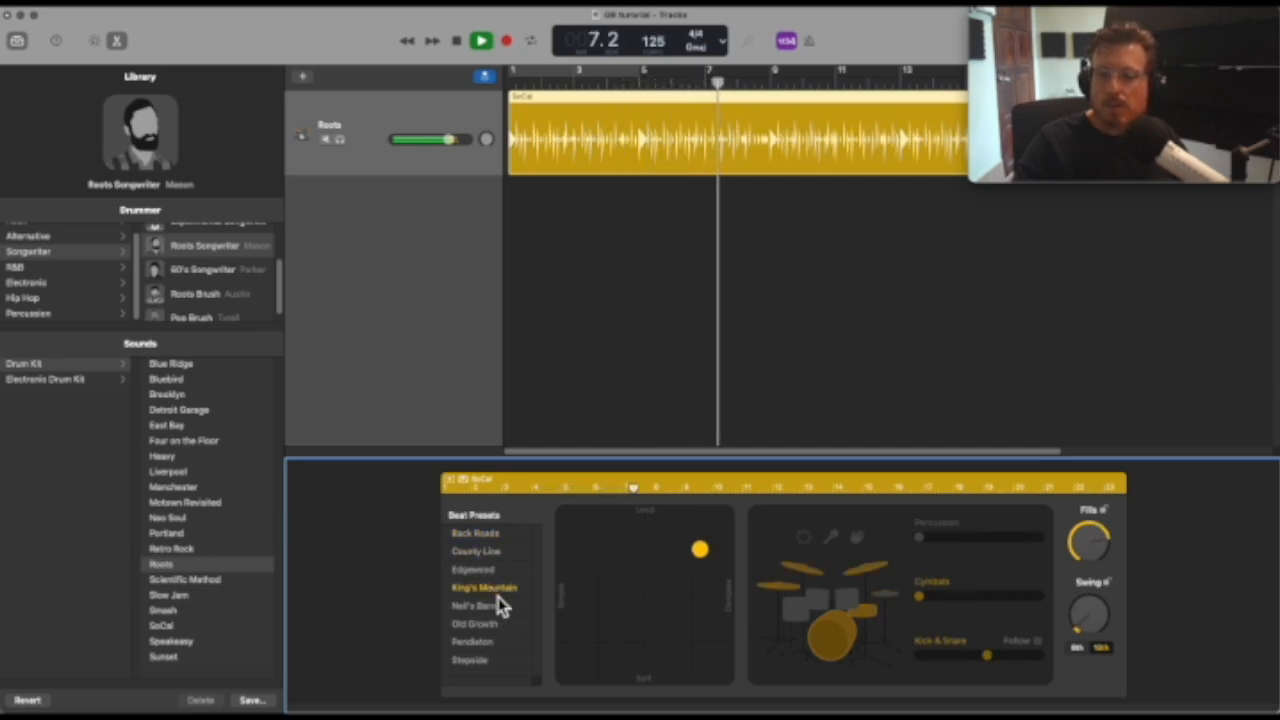
left_click_drag(705, 563, 590, 580)
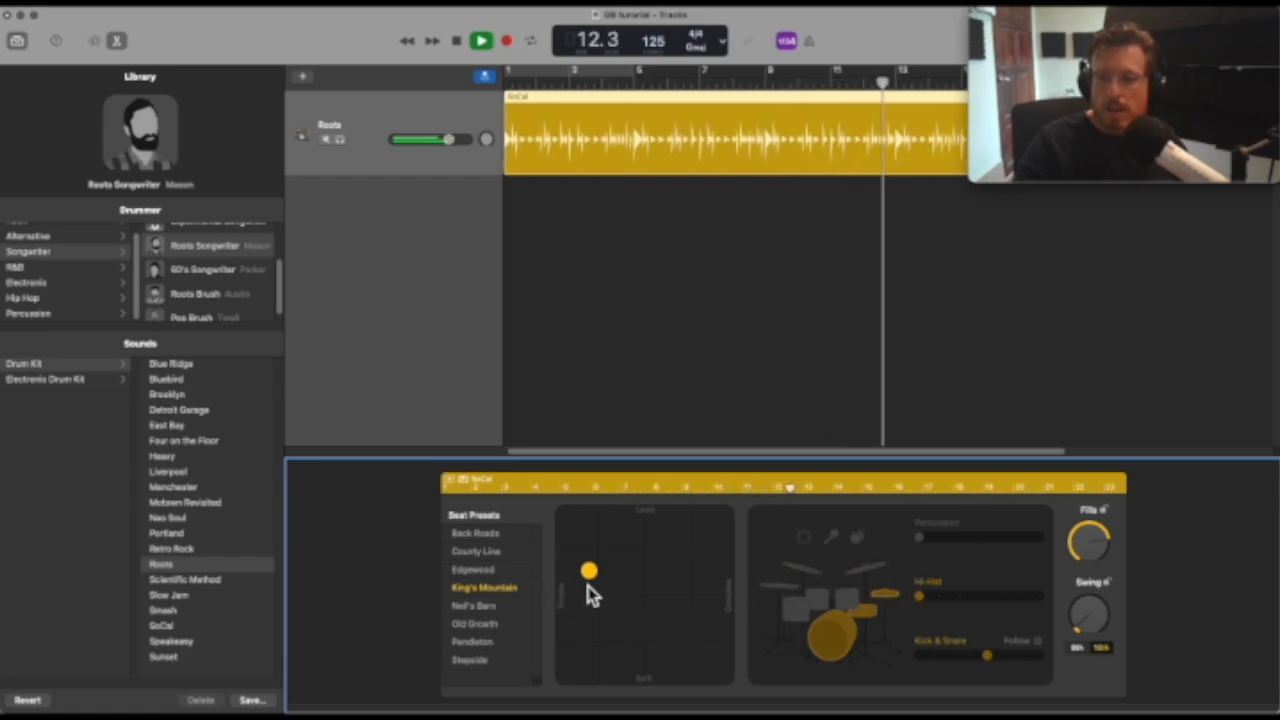
Step: Apply the Old Growth beat preset and shift its performance strongly toward simple, keeping it fairly loud
left_click(500, 629)
left_click_drag(711, 553, 635, 575)
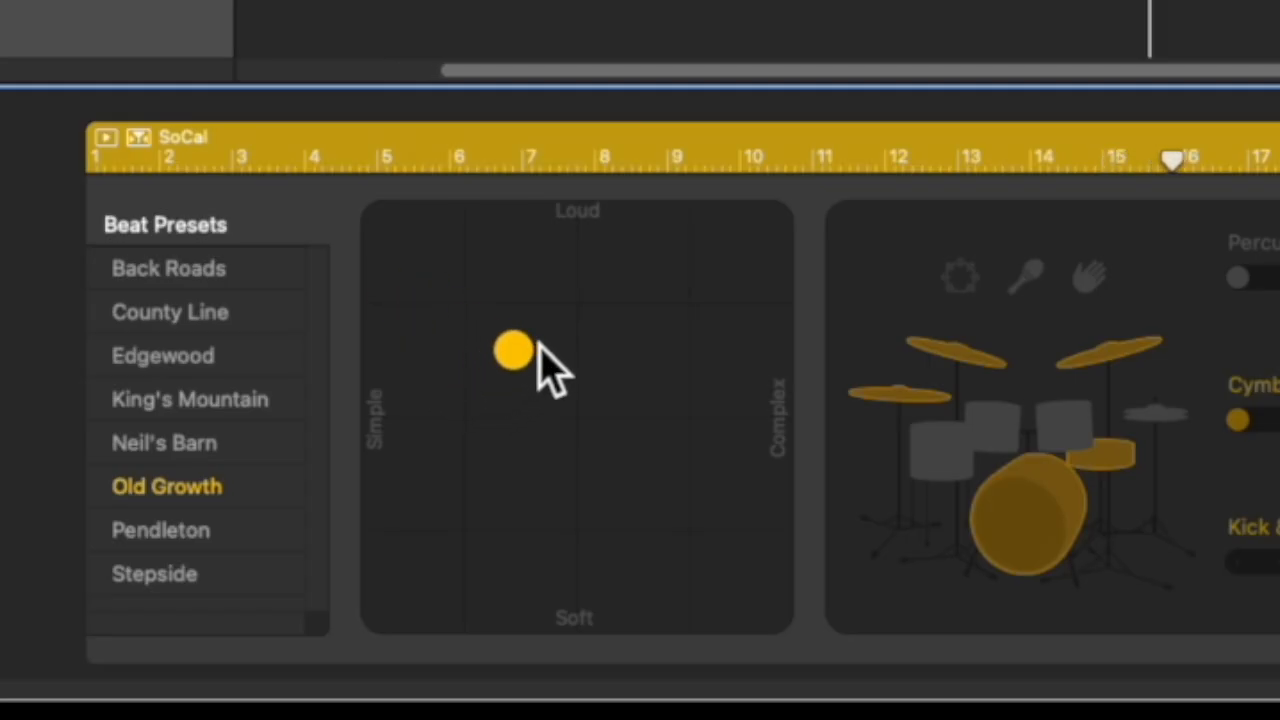
left_click_drag(538, 343, 432, 316)
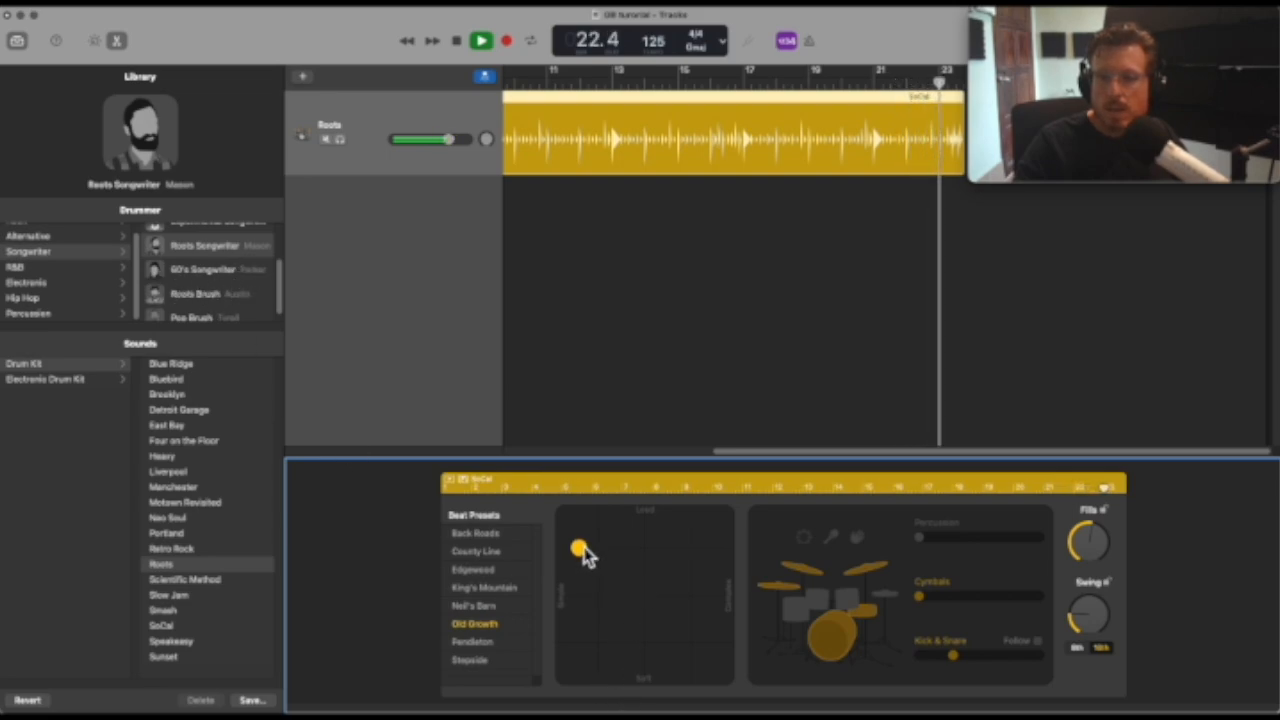
scroll(670, 150, "left", 10)
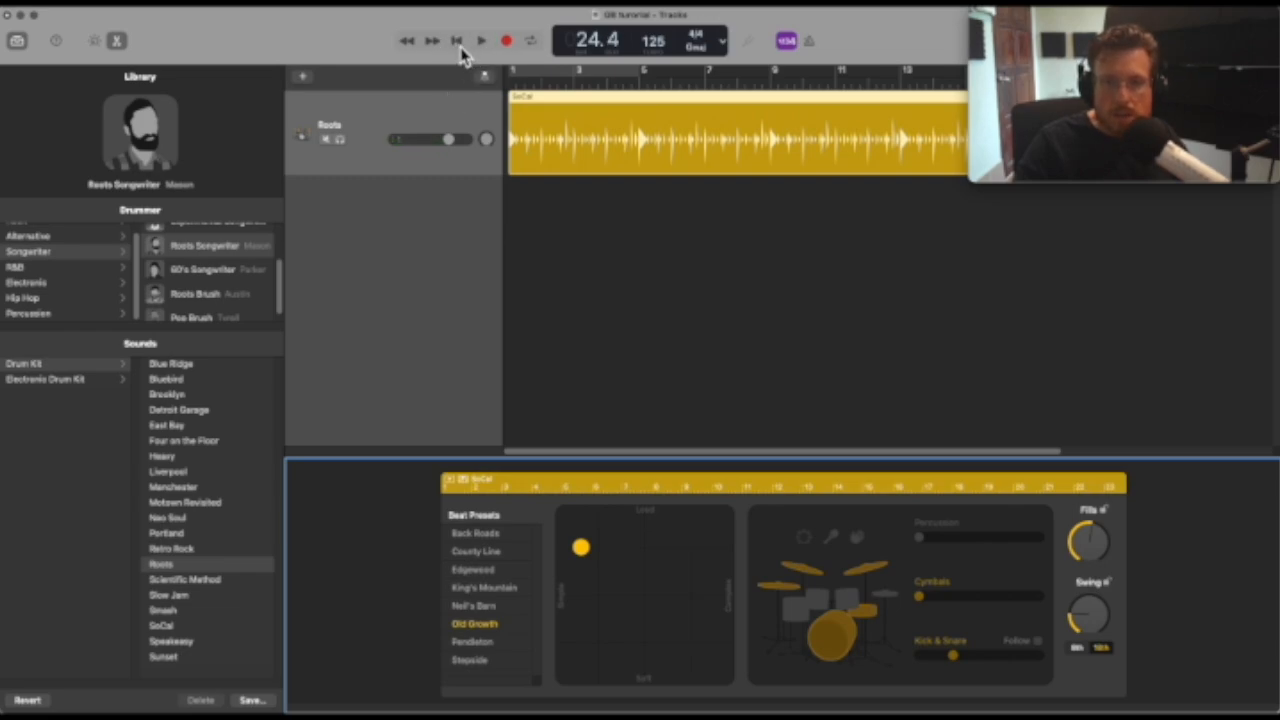
Step: Play the drum region from the beginning and set the hi-hat pattern to variation 2 during playback
left_click(457, 42)
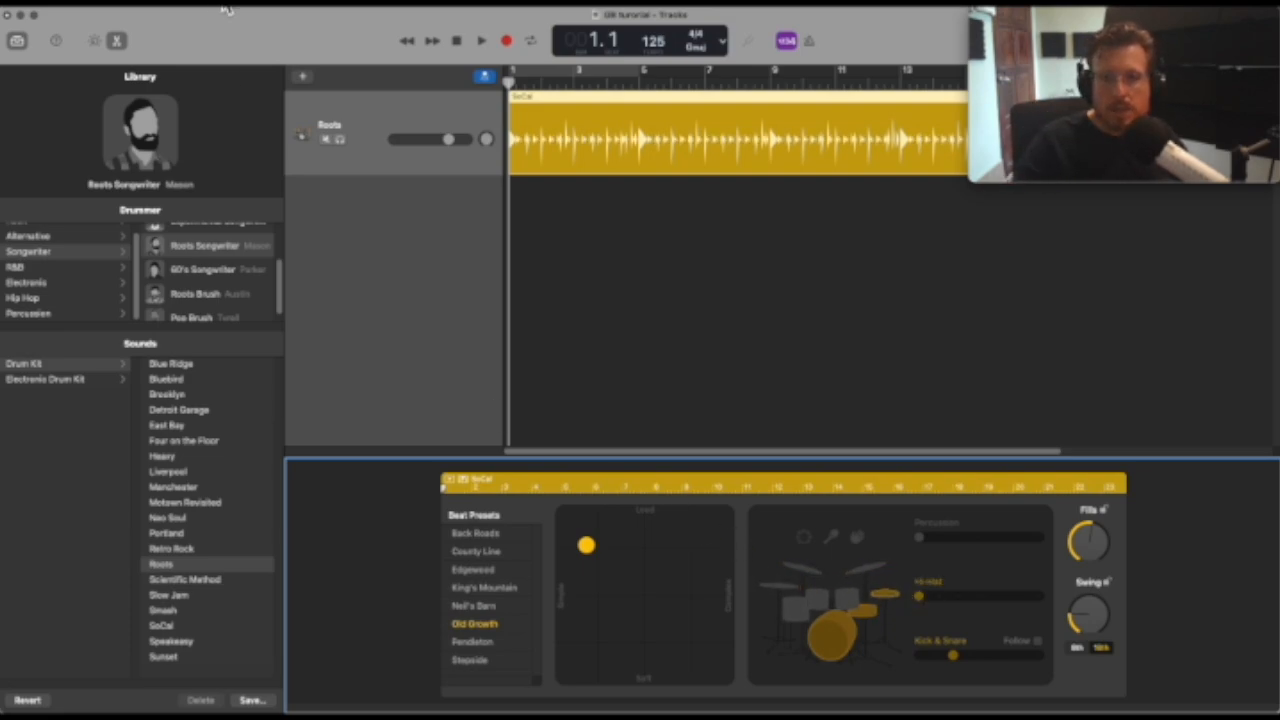
key("space")
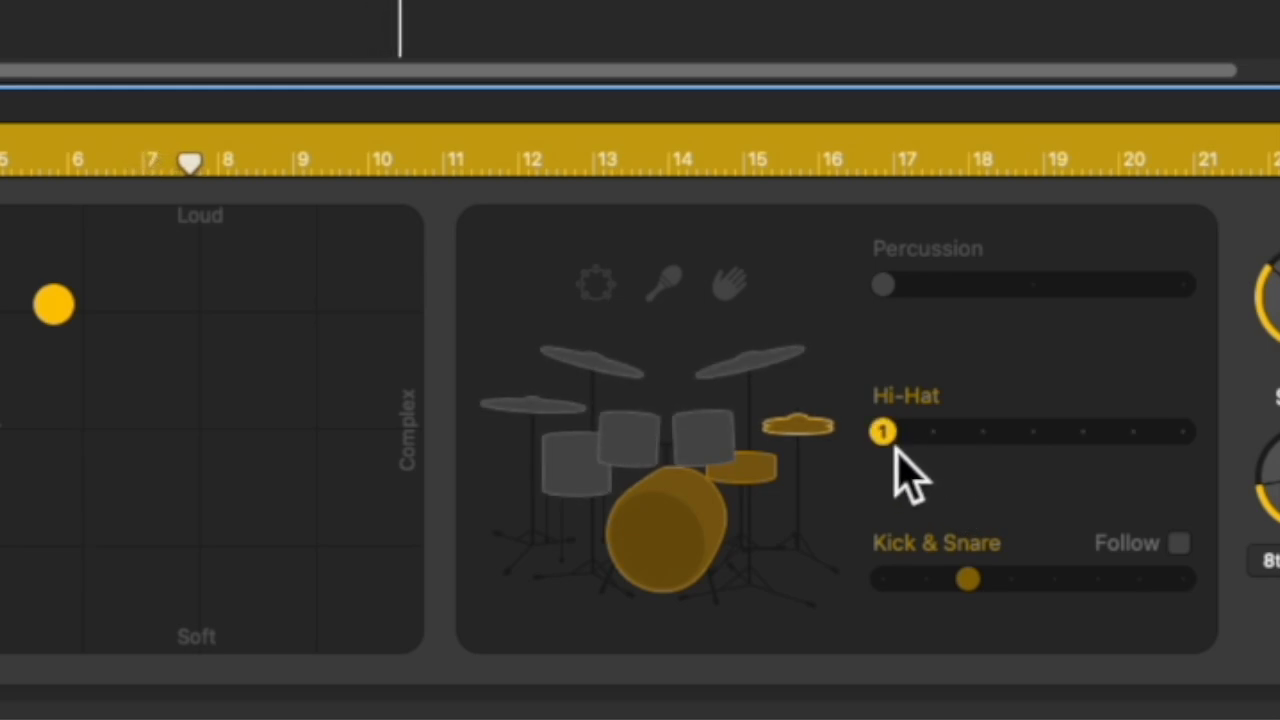
left_click_drag(887, 443, 934, 437)
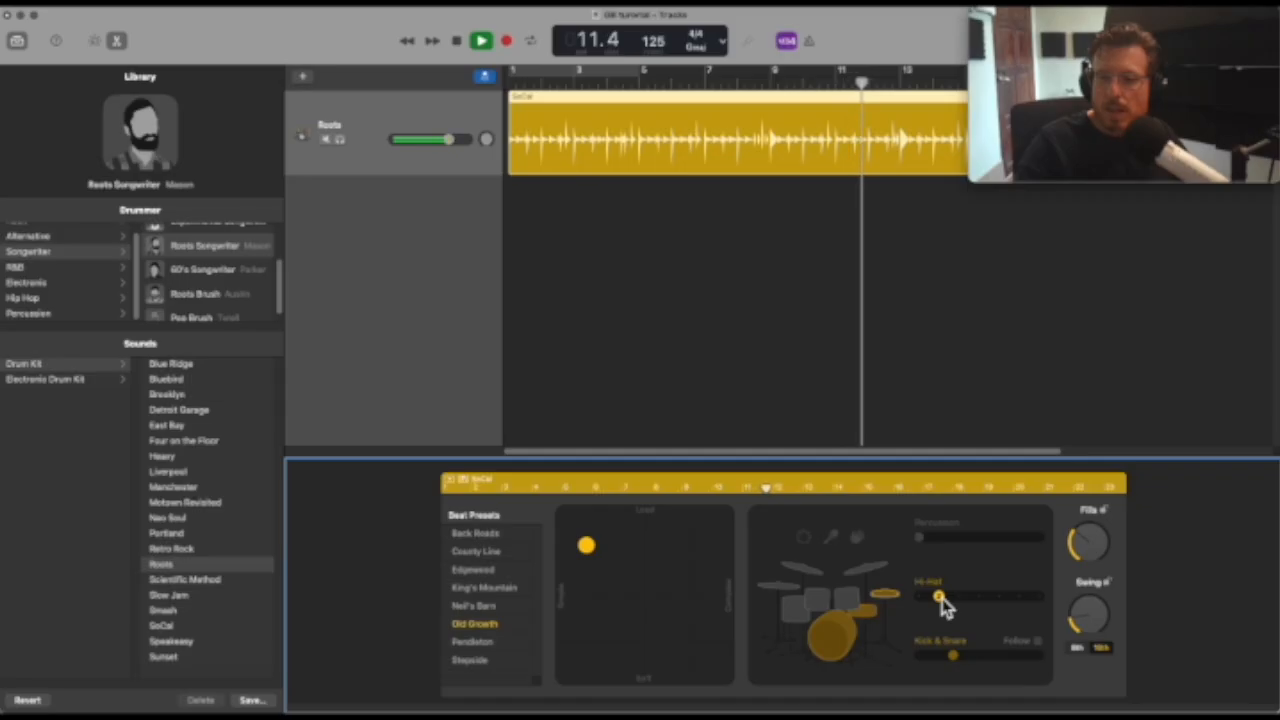
Step: Look along the drum region to its end during playback, and return the stopped playhead to bar 1
scroll(848, 351, "right", 5)
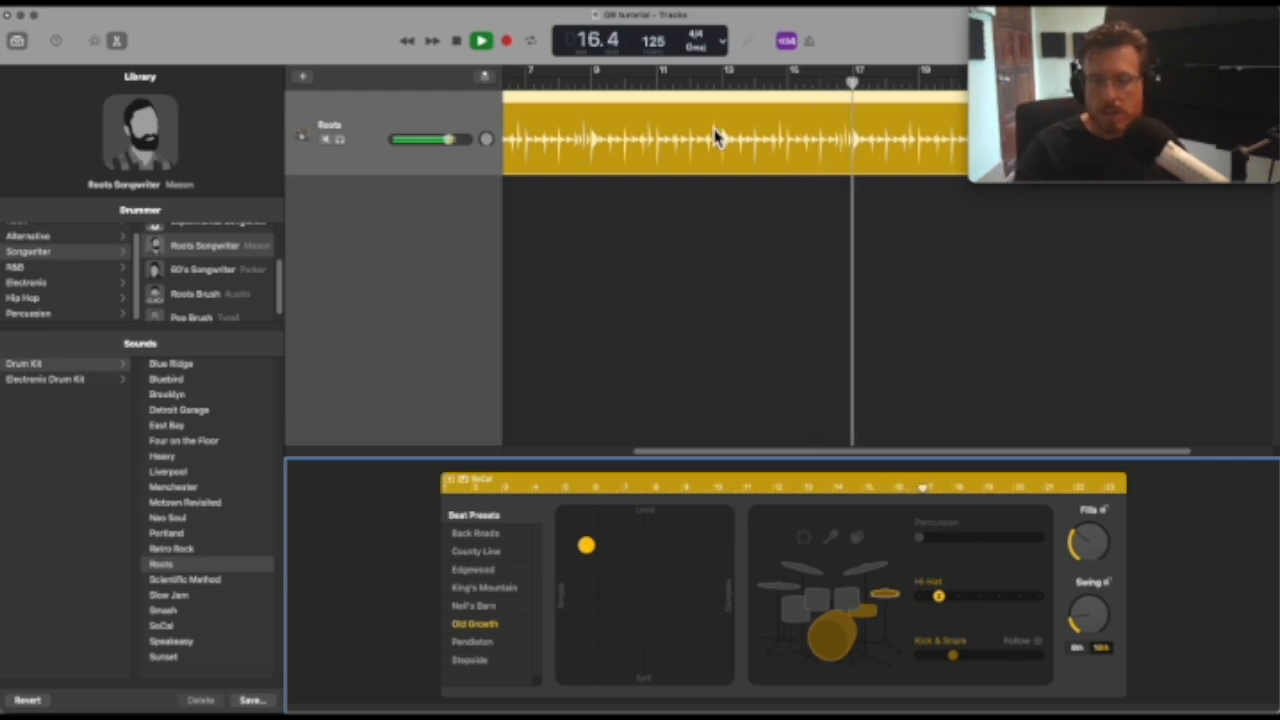
scroll(783, 206, "left", 5)
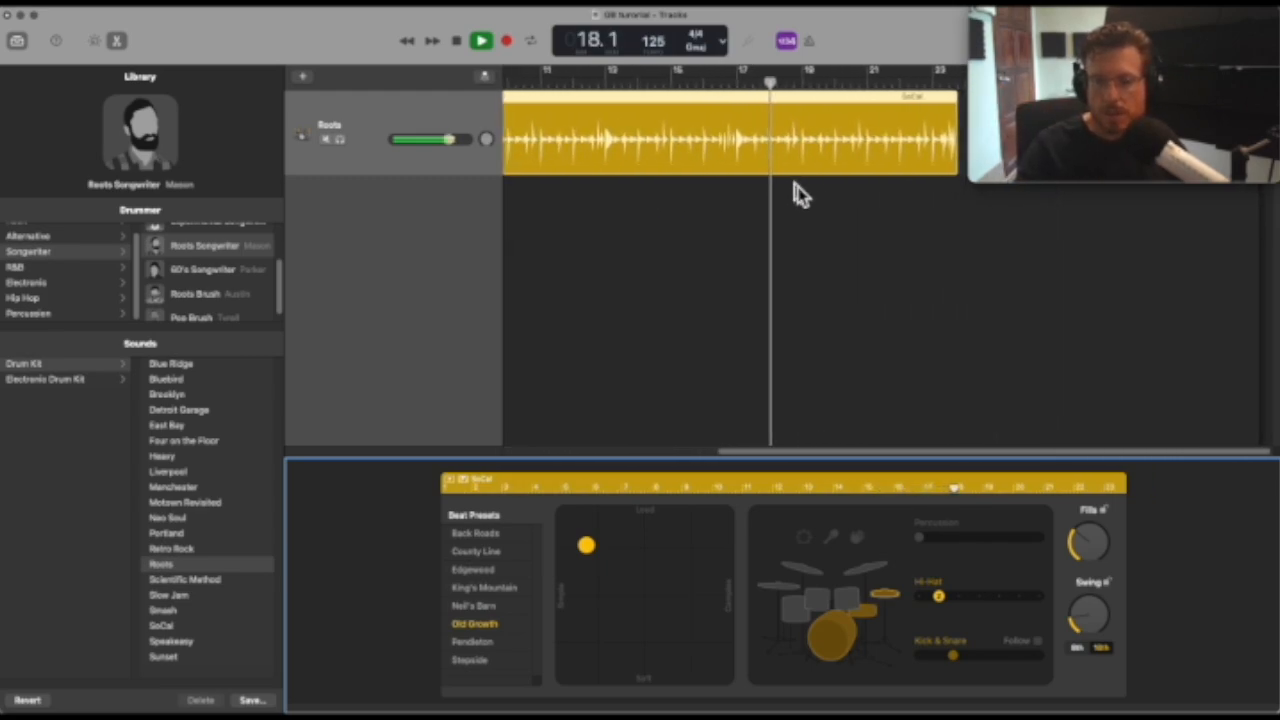
scroll(801, 179, "right", 5)
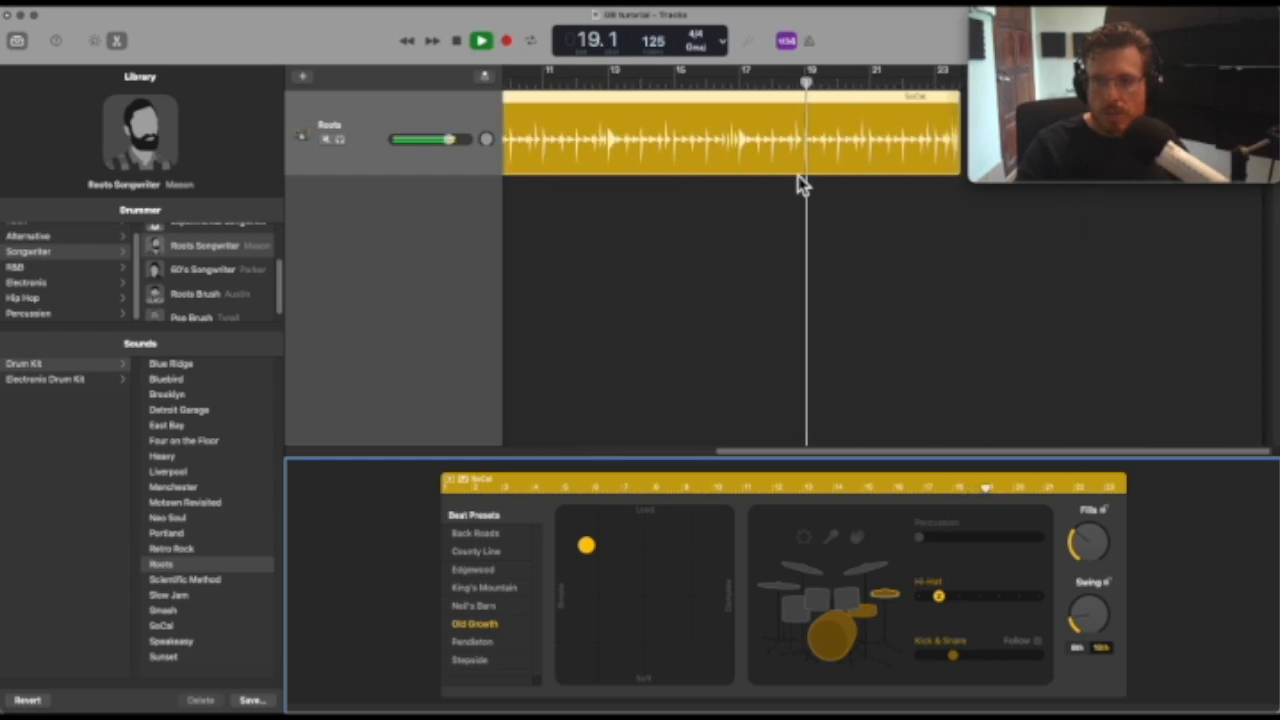
scroll(801, 178, "left", 5)
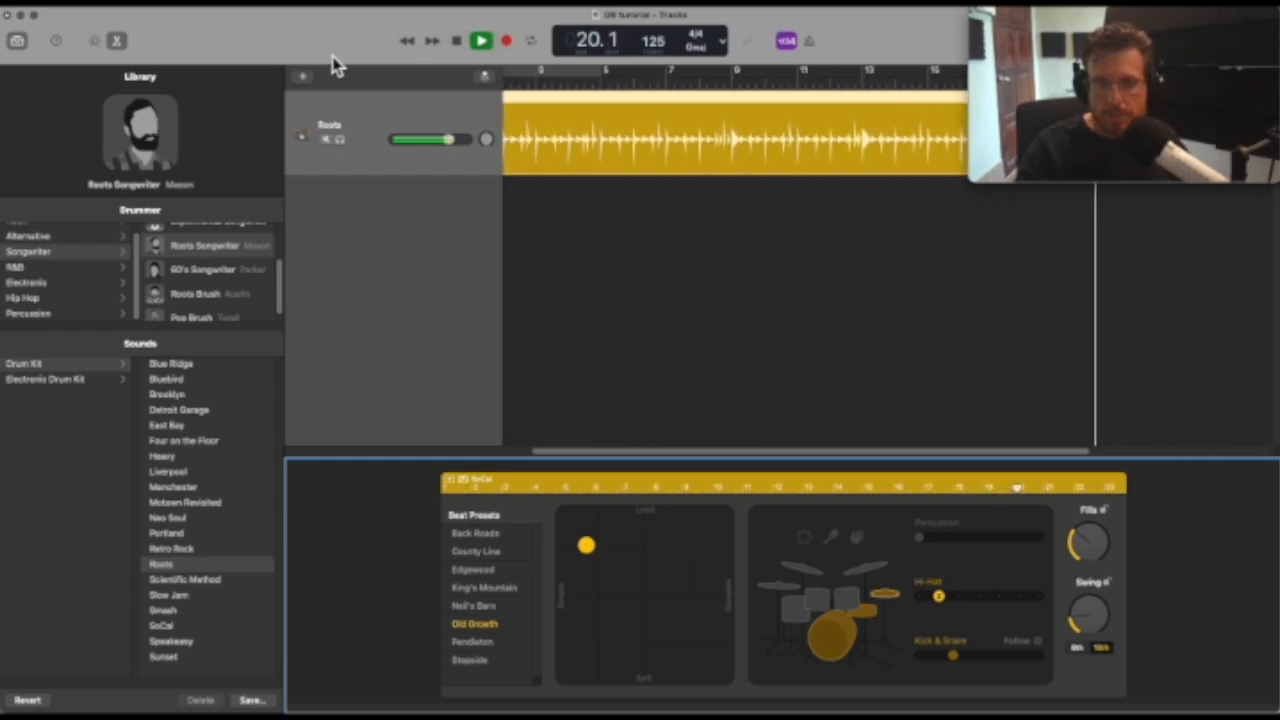
left_click(456, 42)
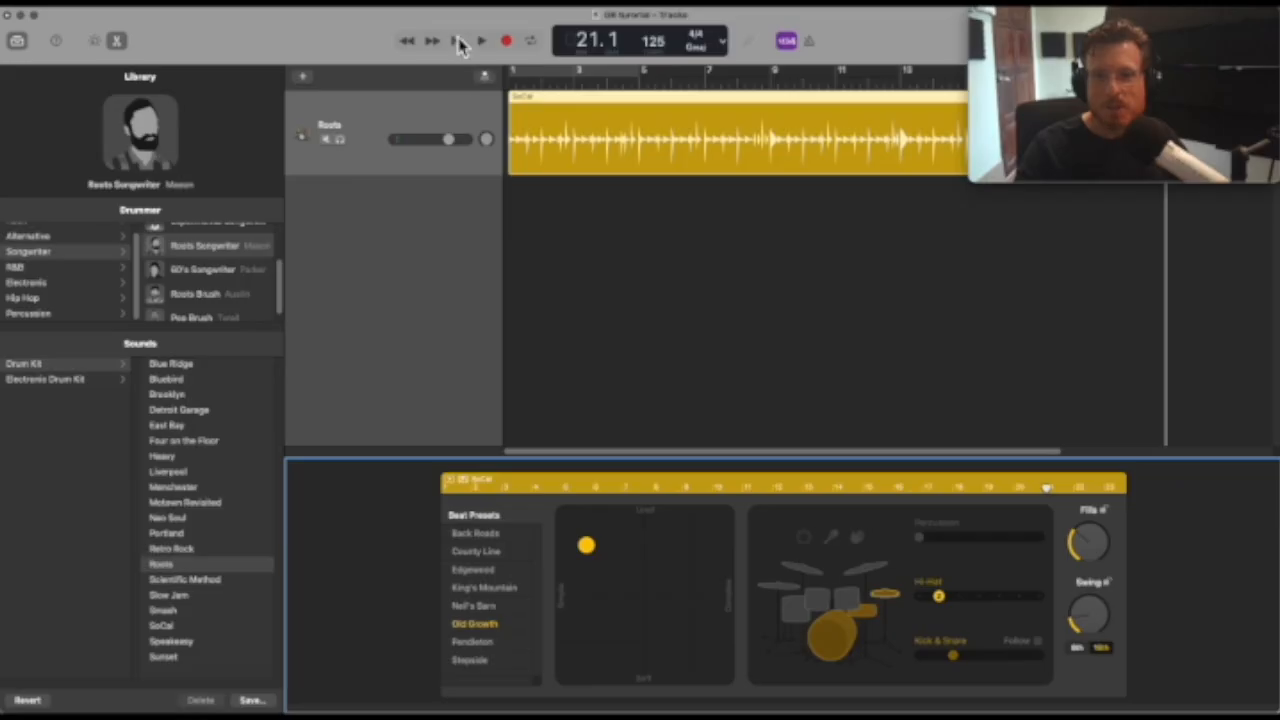
left_click(457, 42)
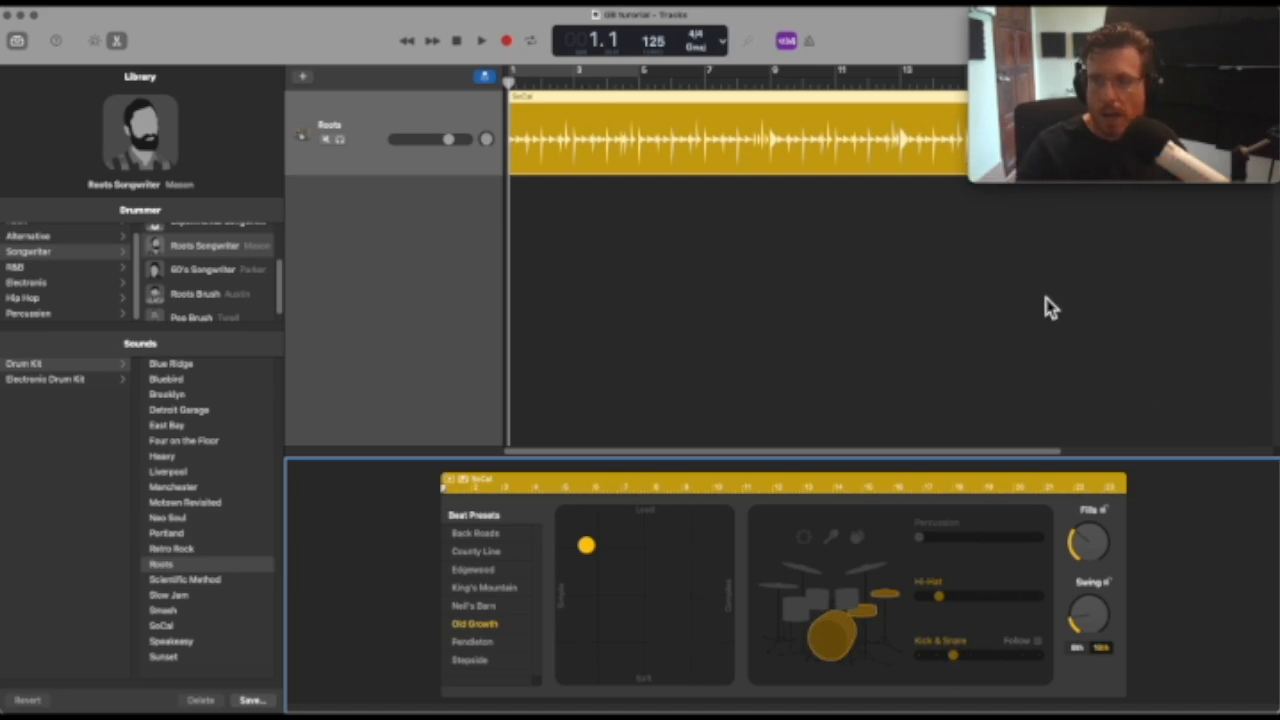
mouse_move(1136, 50)
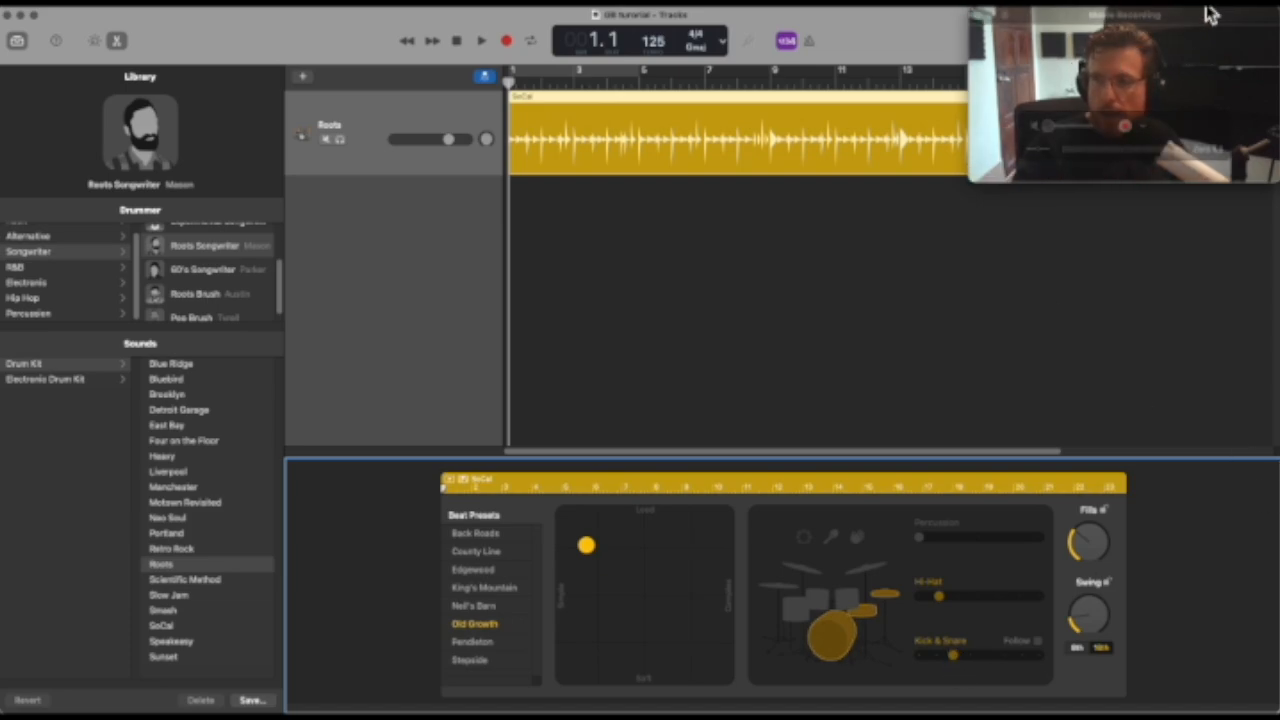
left_click_drag(1213, 19, 1196, 22)
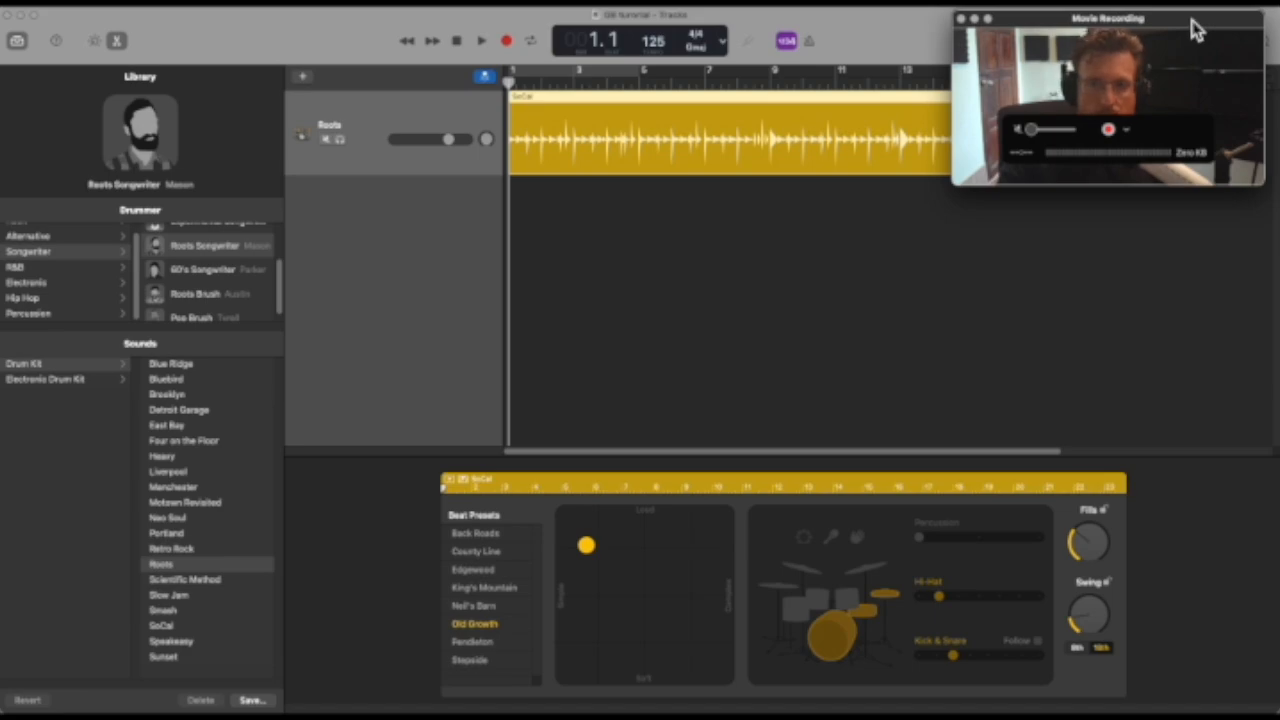